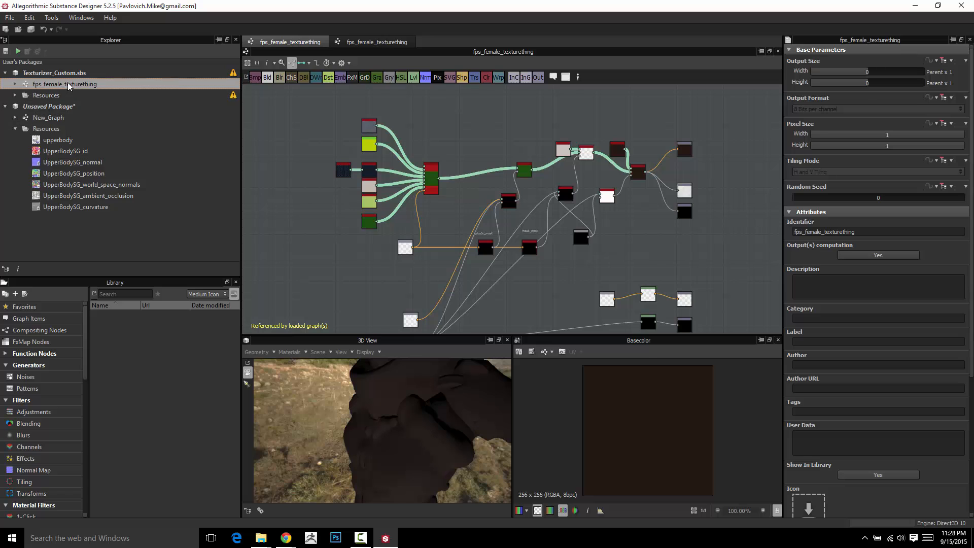
pyautogui.rightClick(70, 86)
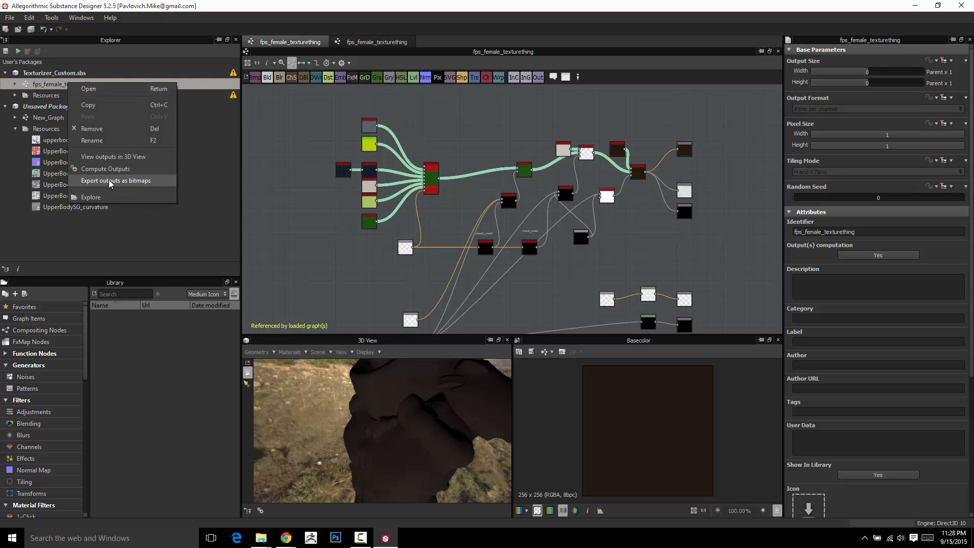
pyautogui.click(54, 74)
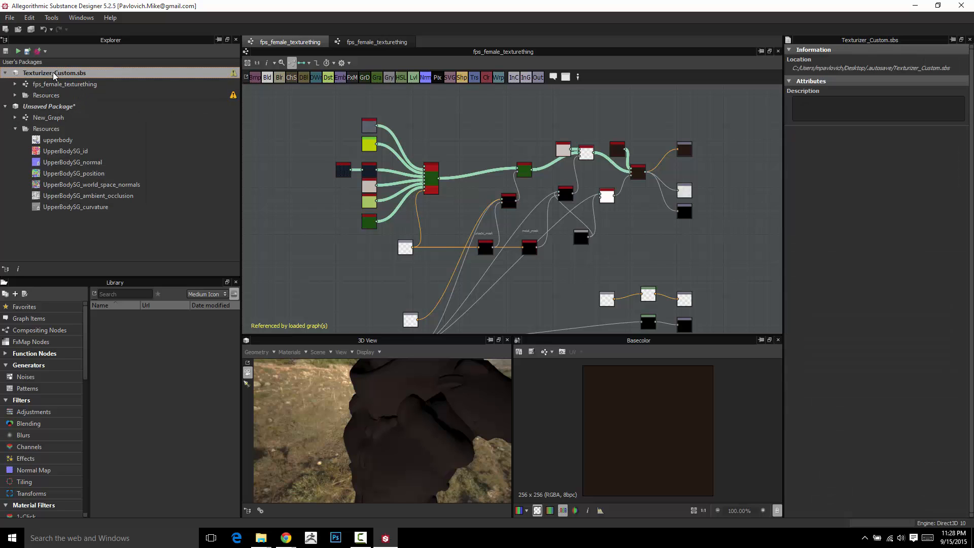
pyautogui.rightClick(54, 73)
pyautogui.click(43, 76)
pyautogui.click(48, 53)
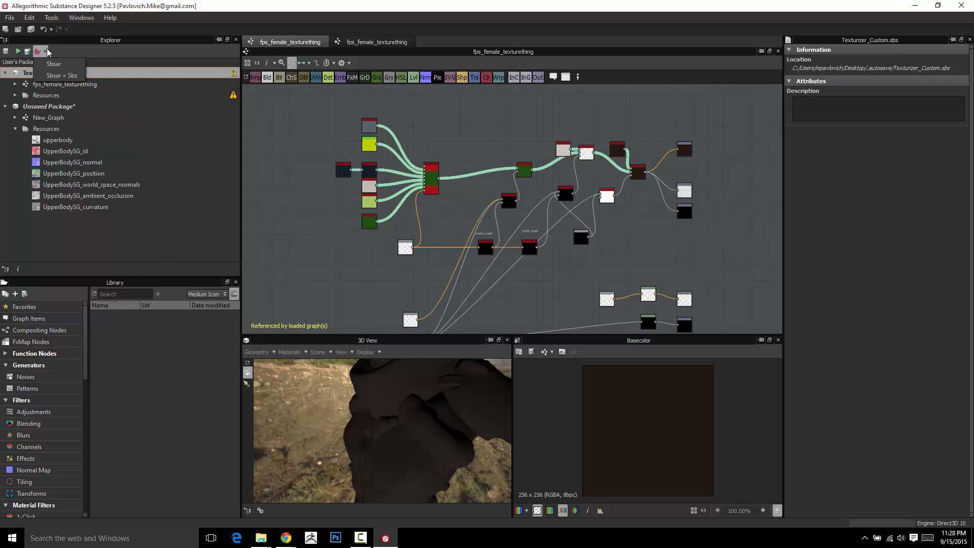
pyautogui.click(63, 75)
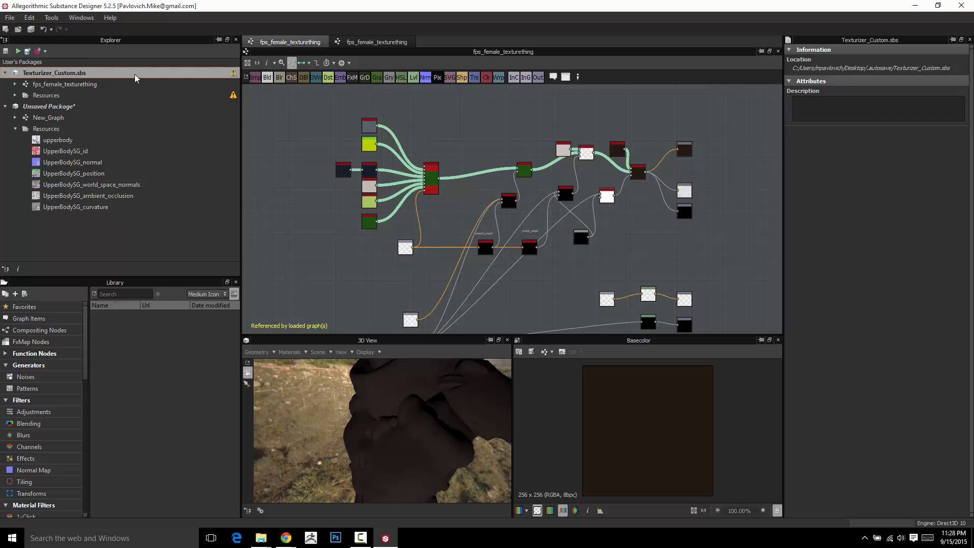
# Publish the Texturizer_Custom package to the Desktop as Texturizer_Custom.sbsar, exposing output size and random seed.
pyautogui.rightClick(64, 75)
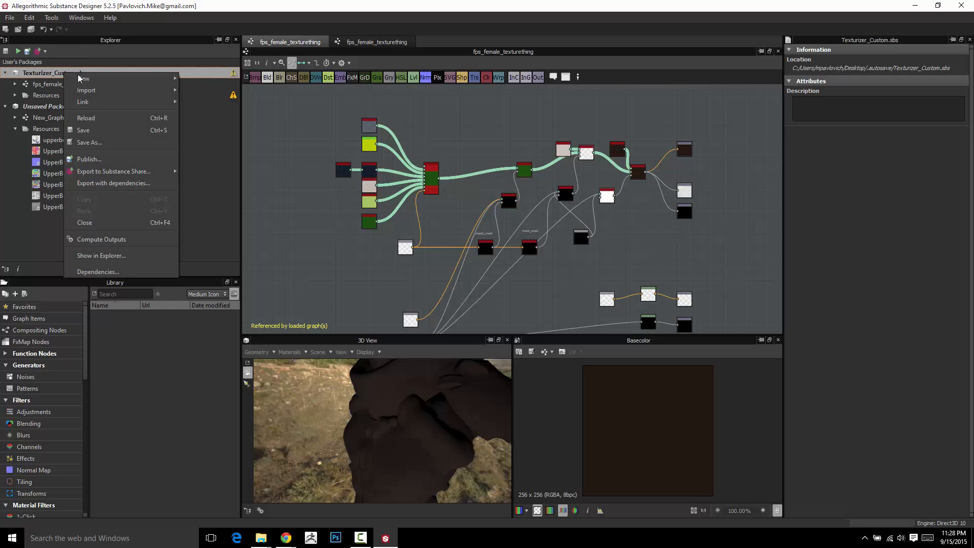
pyautogui.click(93, 161)
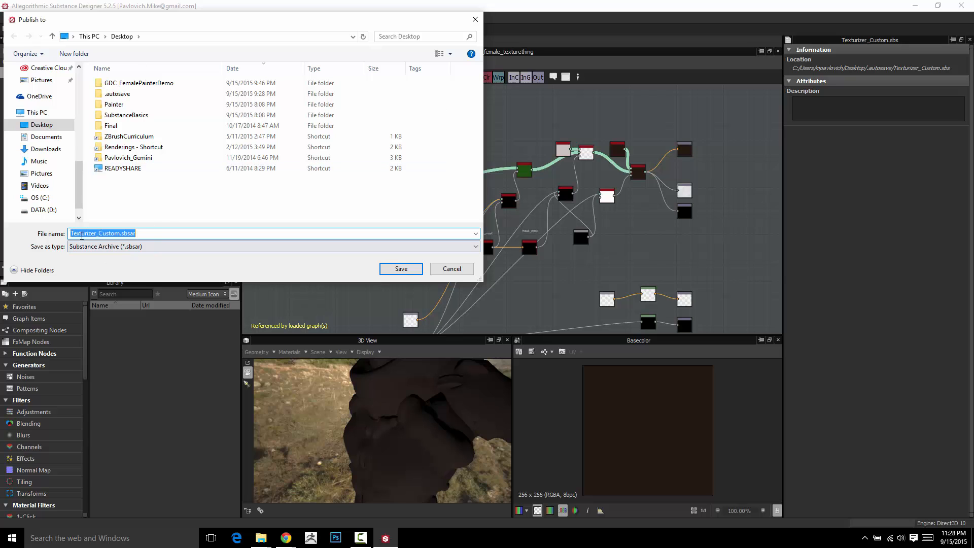
pyautogui.click(402, 269)
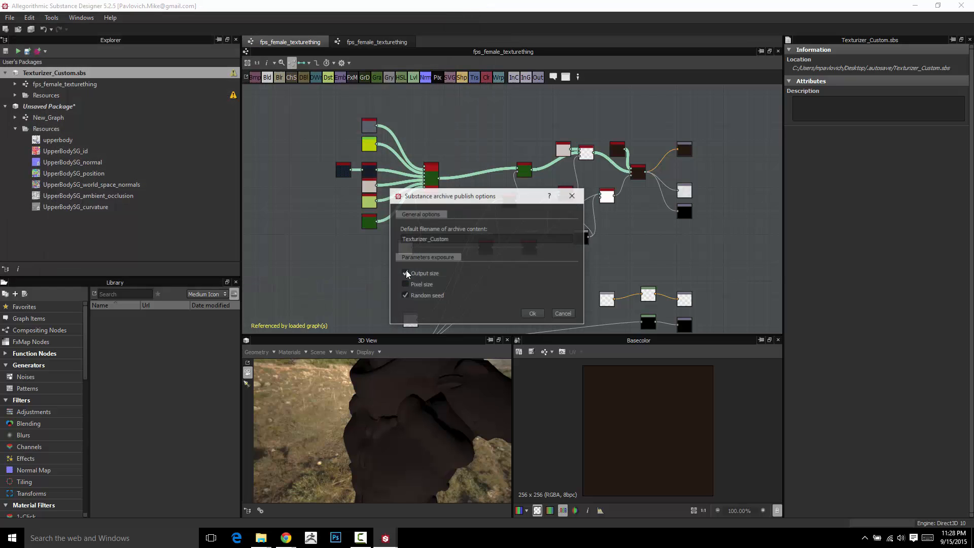
pyautogui.click(533, 314)
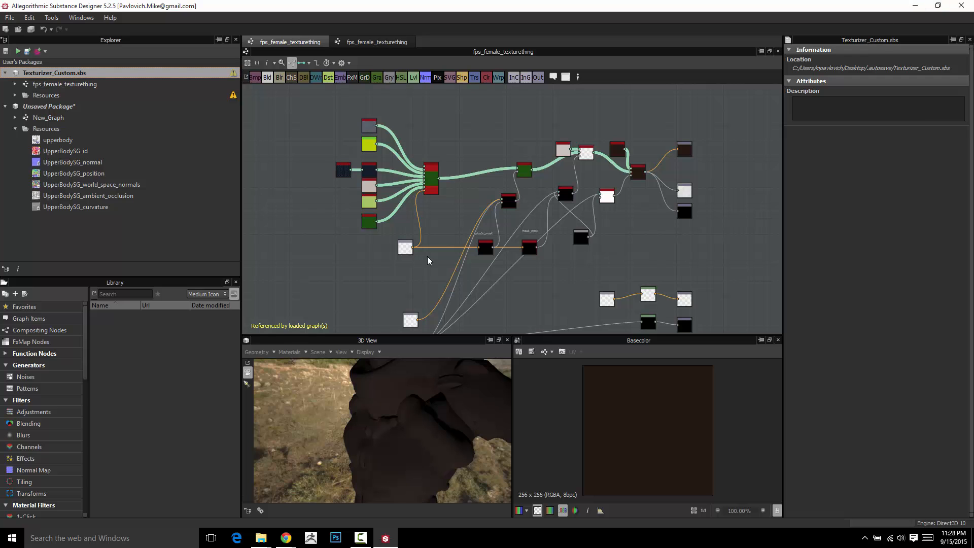
# Launch Substance Player and open Texturizer_Custom.sbsar from the Desktop.
pyautogui.press('super')
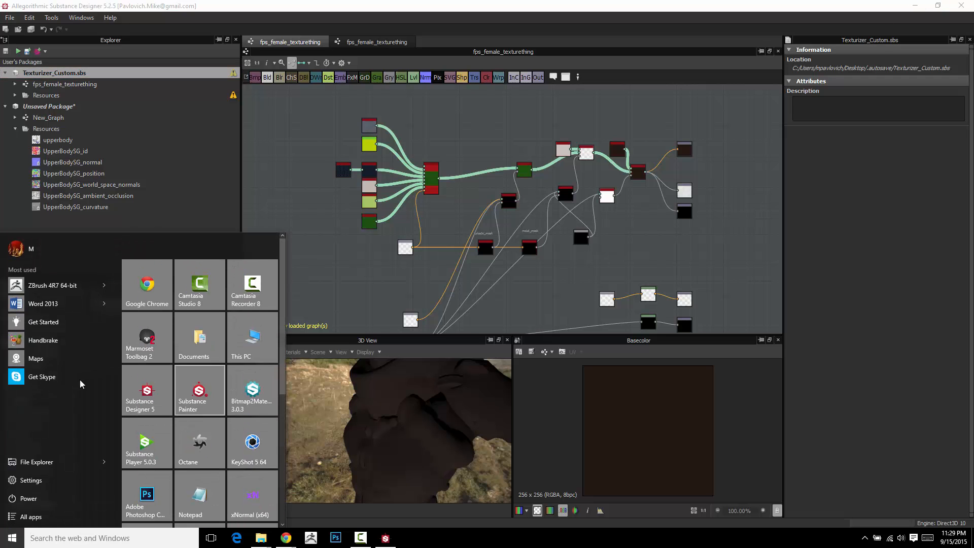
pyautogui.scroll(-2, 161, 344)
pyautogui.click(147, 344)
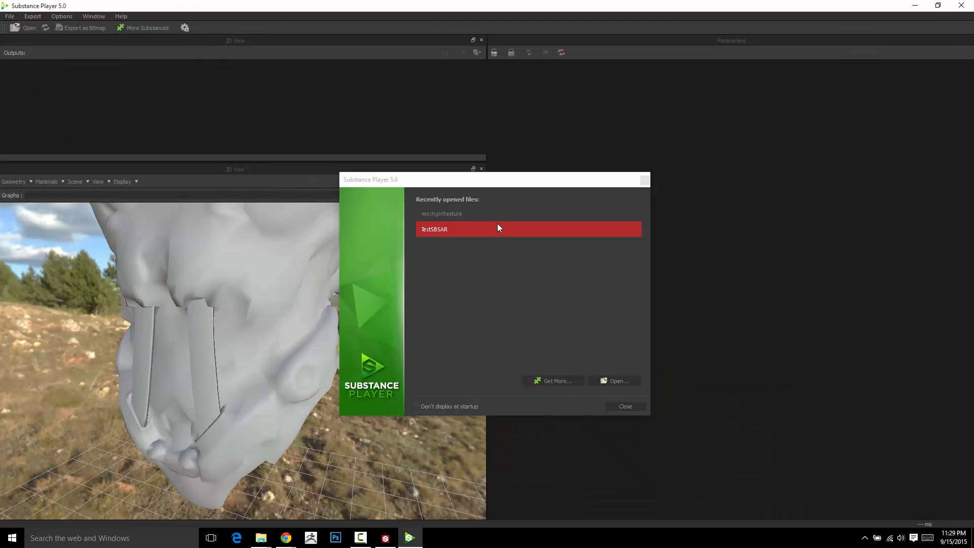
pyautogui.click(615, 381)
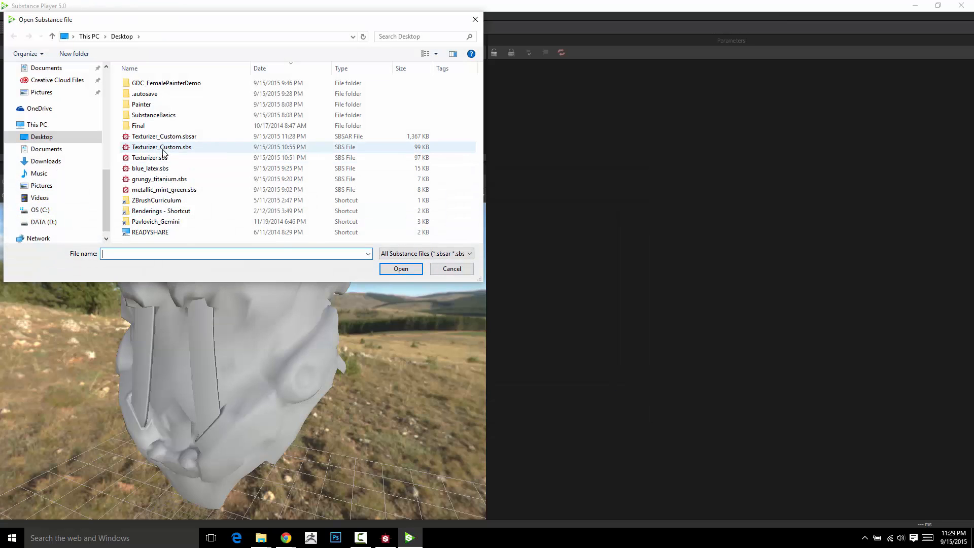
pyautogui.click(279, 68)
pyautogui.click(279, 68)
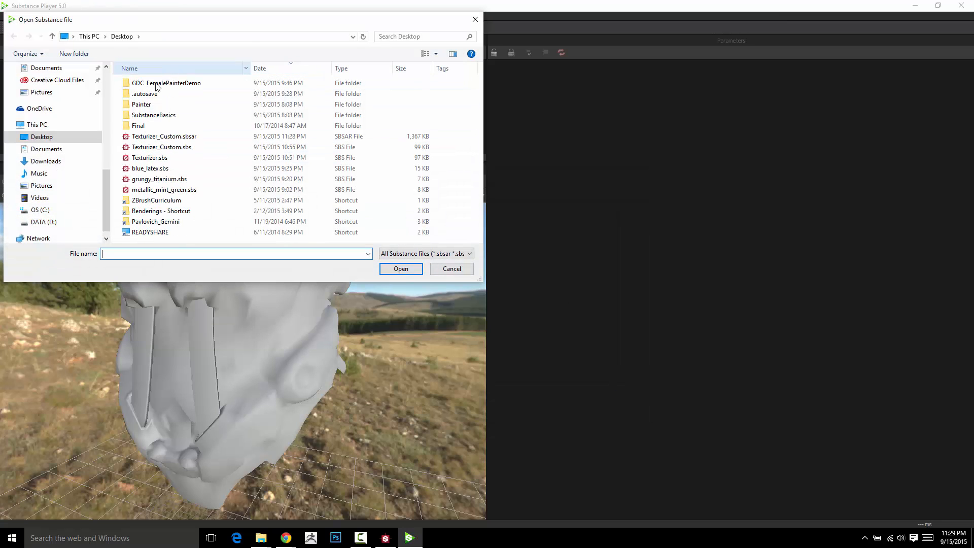
pyautogui.doubleClick(163, 136)
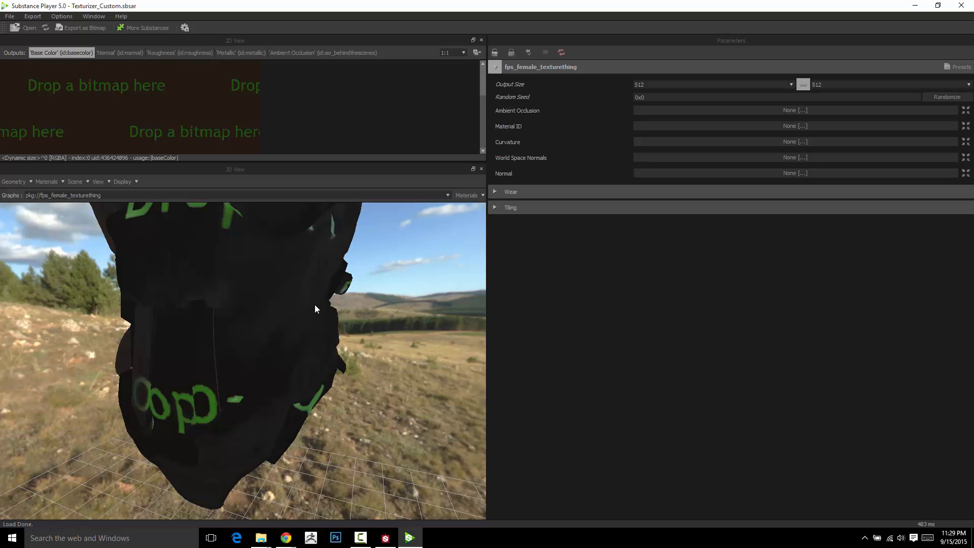
pyautogui.moveTo(315, 305); pyautogui.dragTo(272, 321)
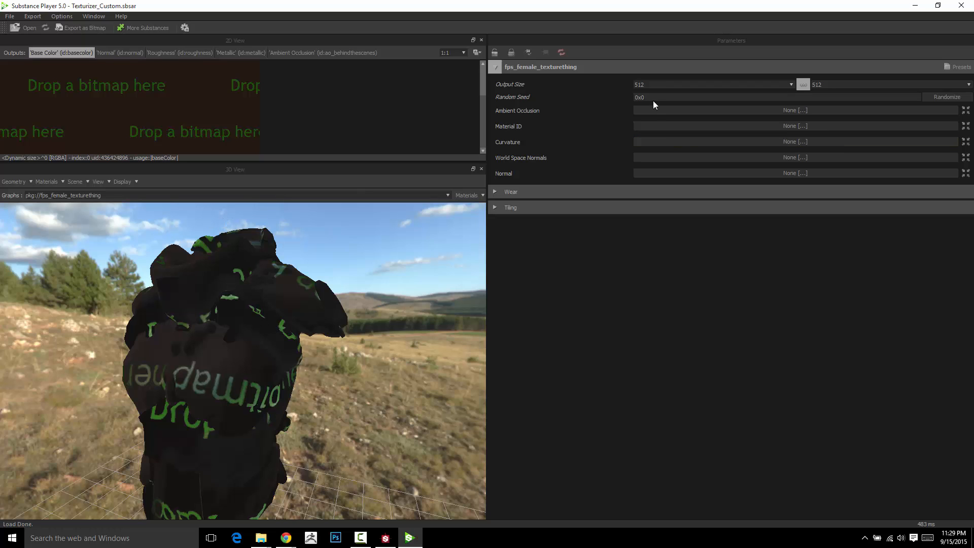
# Assign LowerBodySG_ambient_occlusion.tga from the GDC_FemalePainterDemo lowerbody folder as the Ambient Occlusion input.
pyautogui.click(806, 110)
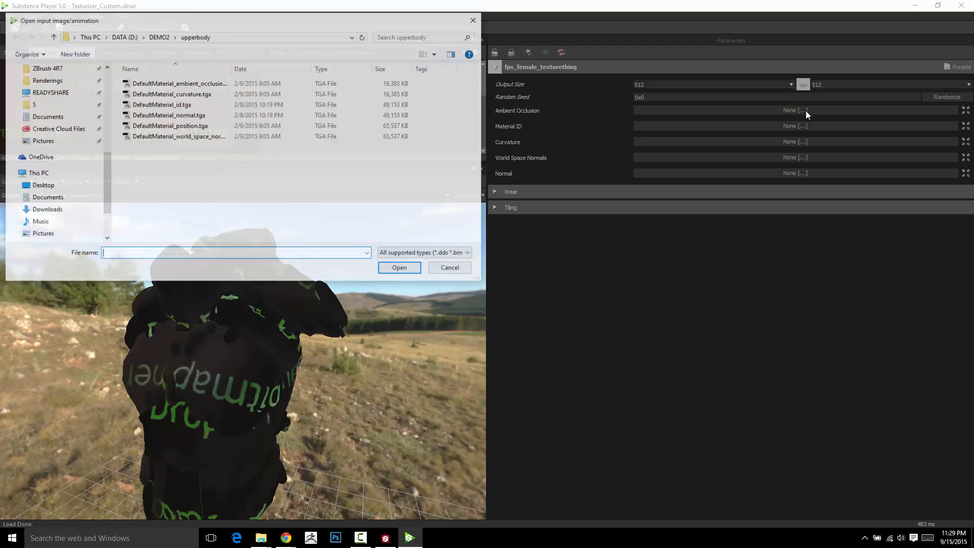
pyautogui.click(157, 36)
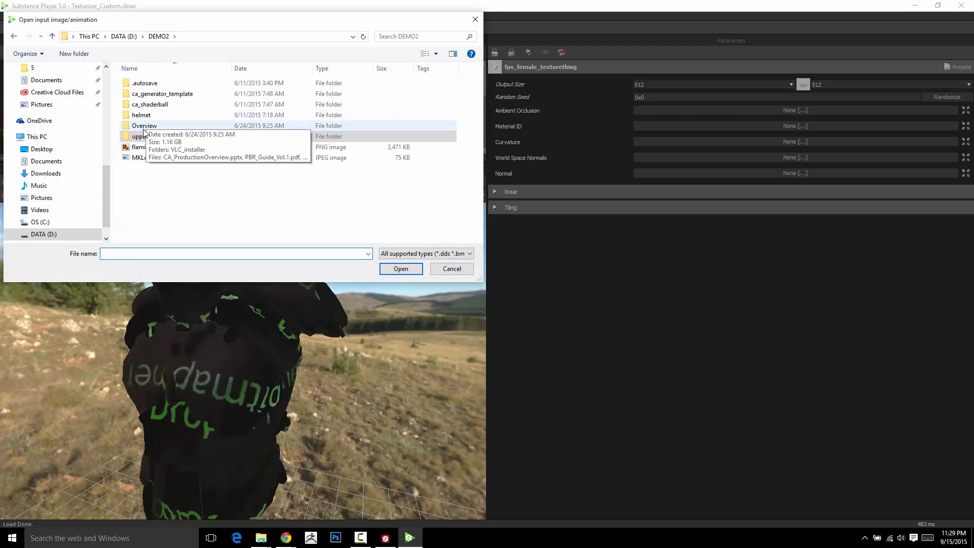
pyautogui.moveTo(108, 170); pyautogui.dragTo(110, 68)
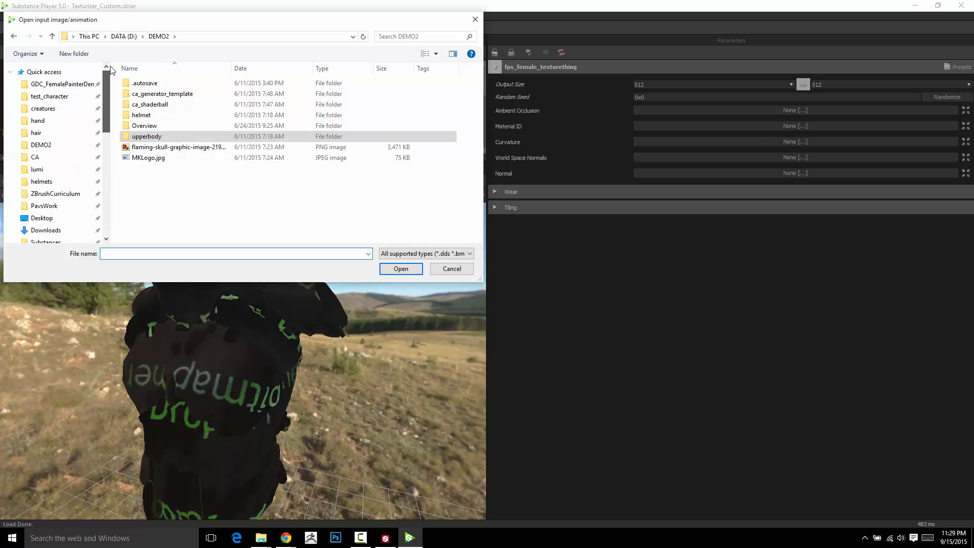
pyautogui.click(69, 84)
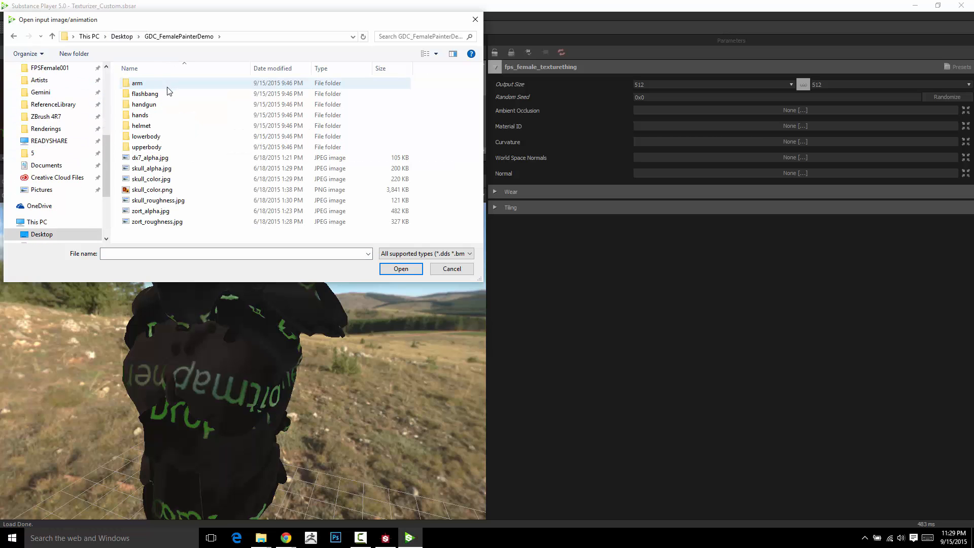
pyautogui.doubleClick(162, 137)
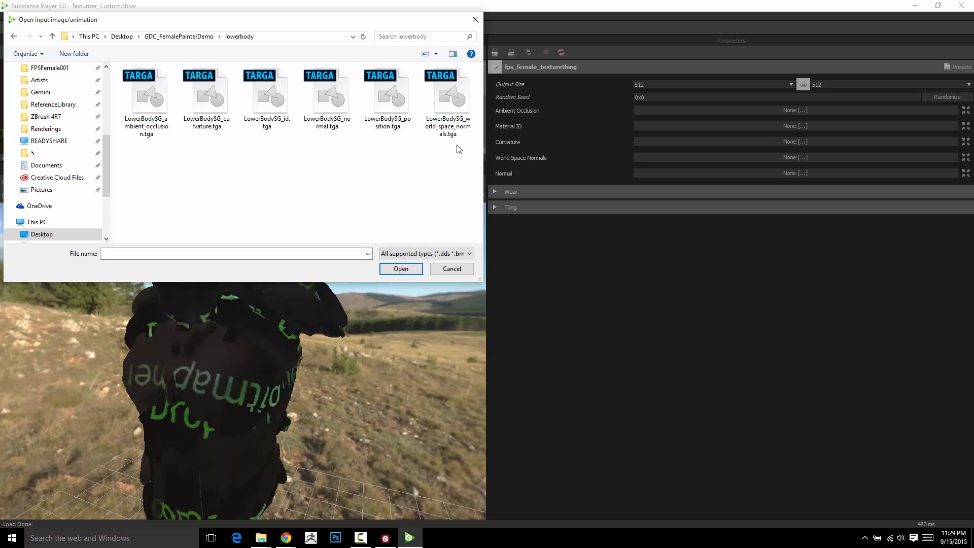
pyautogui.click(436, 54)
pyautogui.click(473, 122)
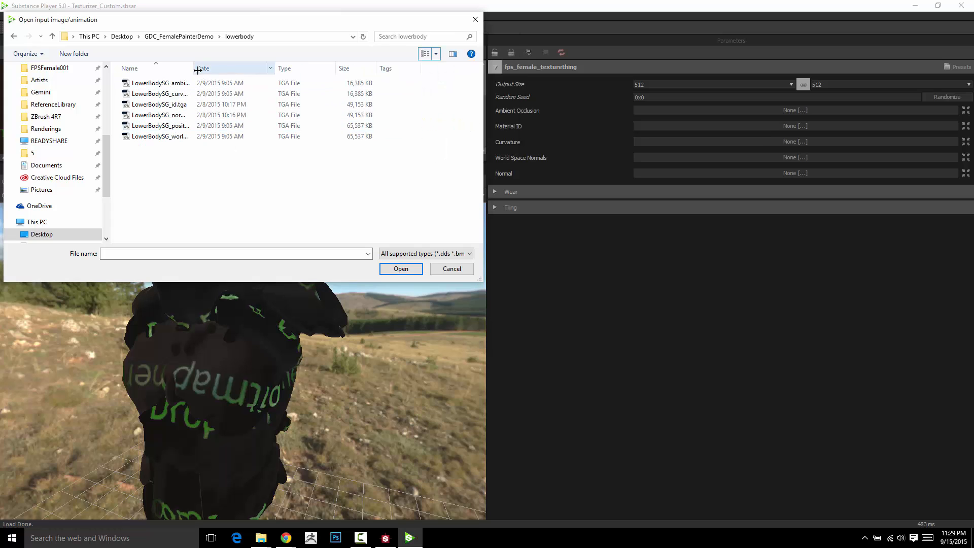
pyautogui.doubleClick(244, 83)
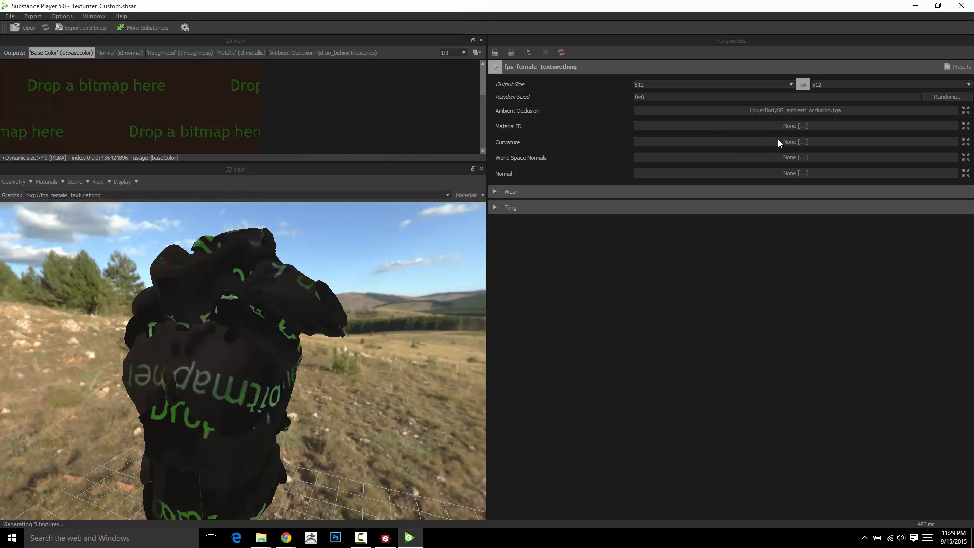
# Assign LowerBodySG_id.tga as the Material ID input and LowerBodySG_curvature.tga as the Curvature input.
pyautogui.click(791, 127)
pyautogui.click(171, 107)
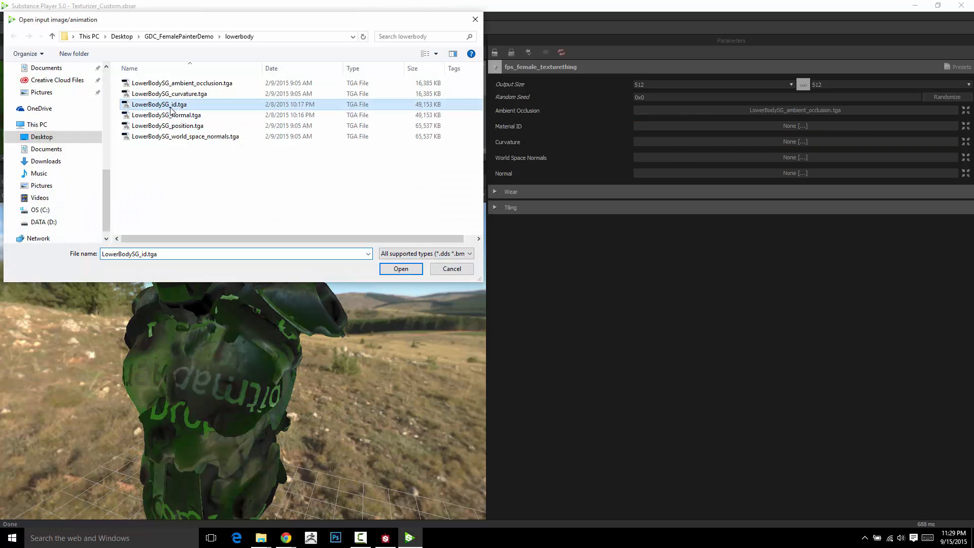
pyautogui.doubleClick(170, 108)
pyautogui.click(788, 144)
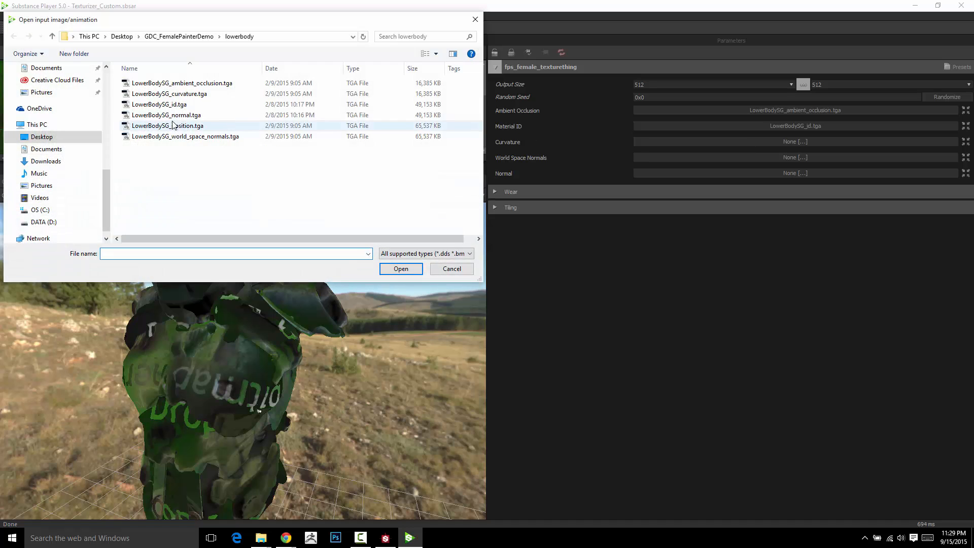
pyautogui.doubleClick(171, 95)
# Assign LowerBodySG_world_space_normals.tga as the World Space Normals input and LowerBodySG_normal.tga as the Normal input.
pyautogui.click(790, 157)
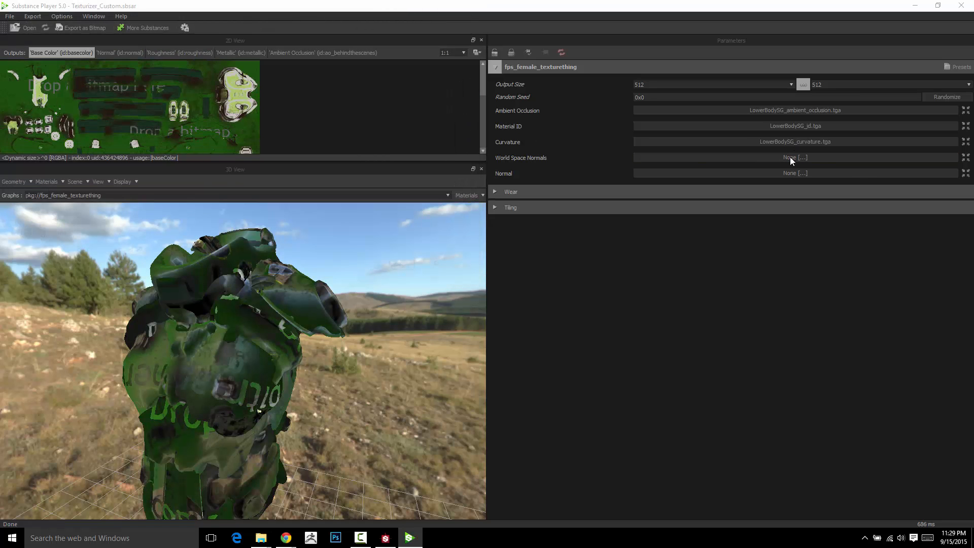
pyautogui.doubleClick(169, 137)
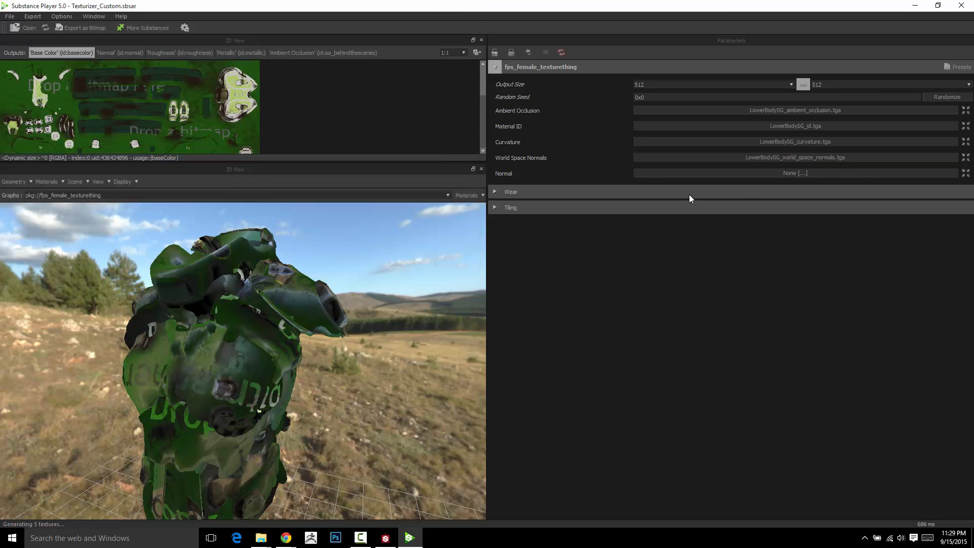
pyautogui.click(790, 173)
pyautogui.doubleClick(171, 120)
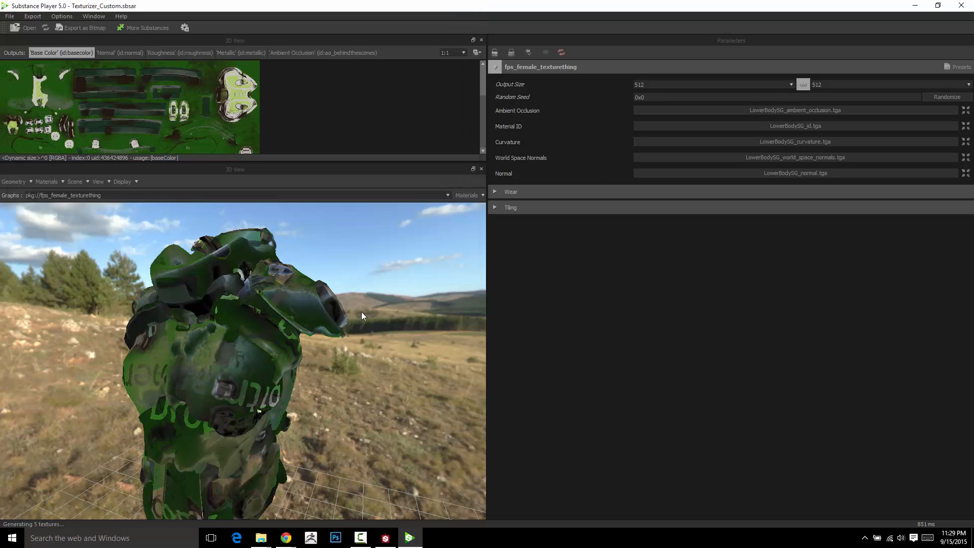
pyautogui.moveTo(381, 307); pyautogui.dragTo(303, 311)
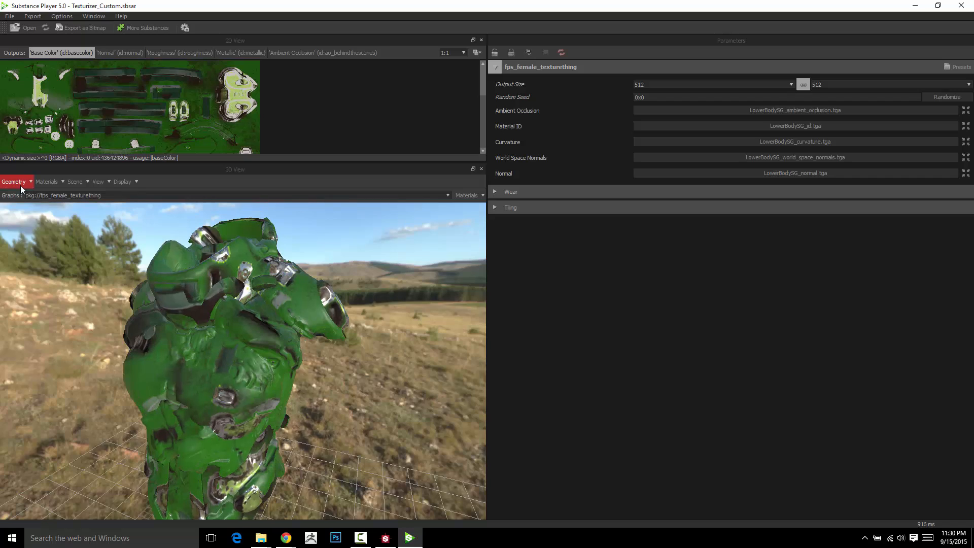
# Load the upperbody.obj mesh as the preview geometry.
pyautogui.click(22, 184)
pyautogui.click(21, 208)
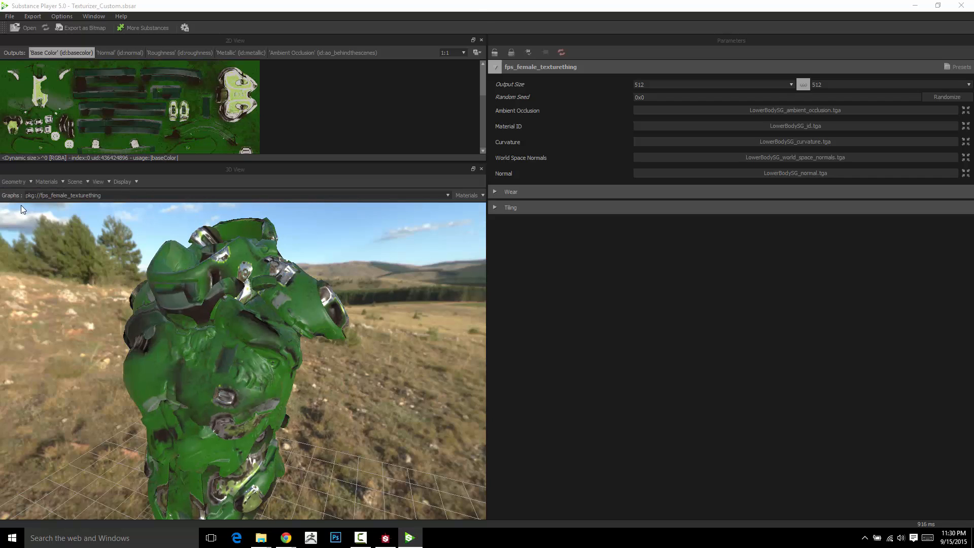
pyautogui.click(144, 86)
pyautogui.doubleClick(144, 88)
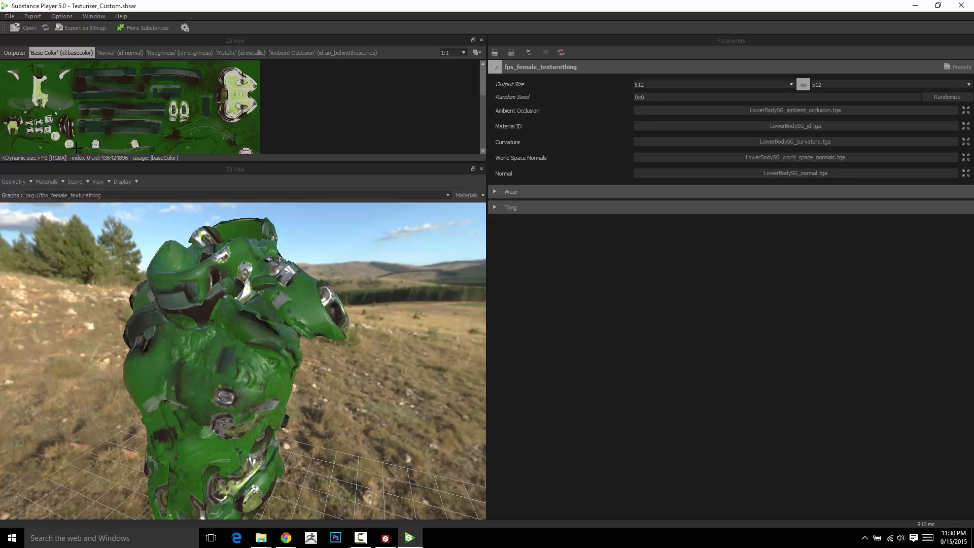
# Load the OBJ mesh from the Desktop's GDC_FemalePainterDemo lowerbody folder as the preview geometry.
pyautogui.click(26, 183)
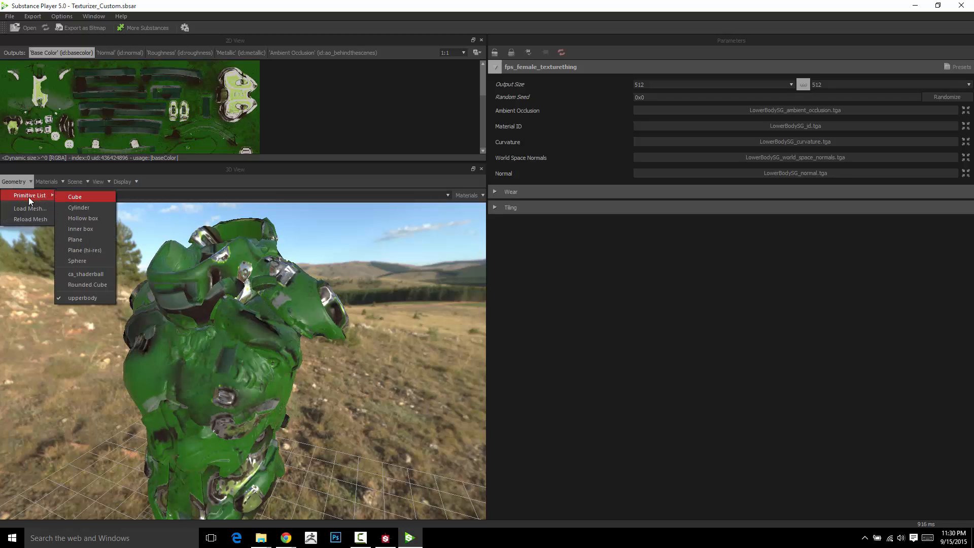
pyautogui.click(26, 207)
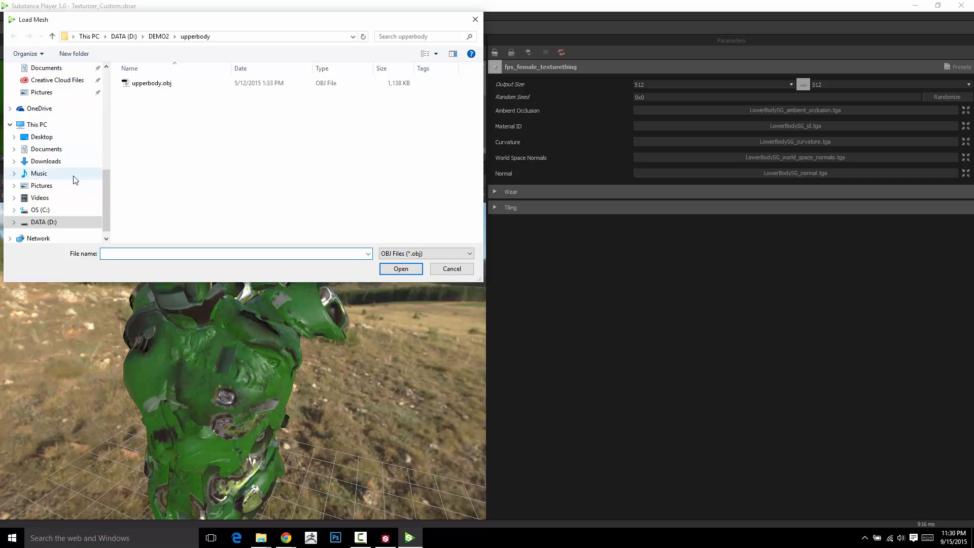
pyautogui.click(42, 137)
pyautogui.doubleClick(153, 83)
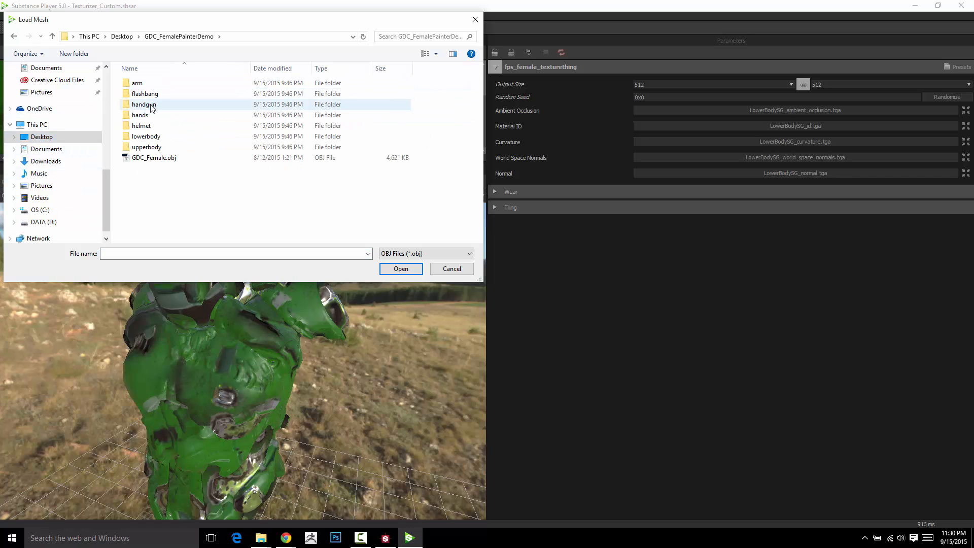
pyautogui.doubleClick(146, 136)
pyautogui.doubleClick(154, 85)
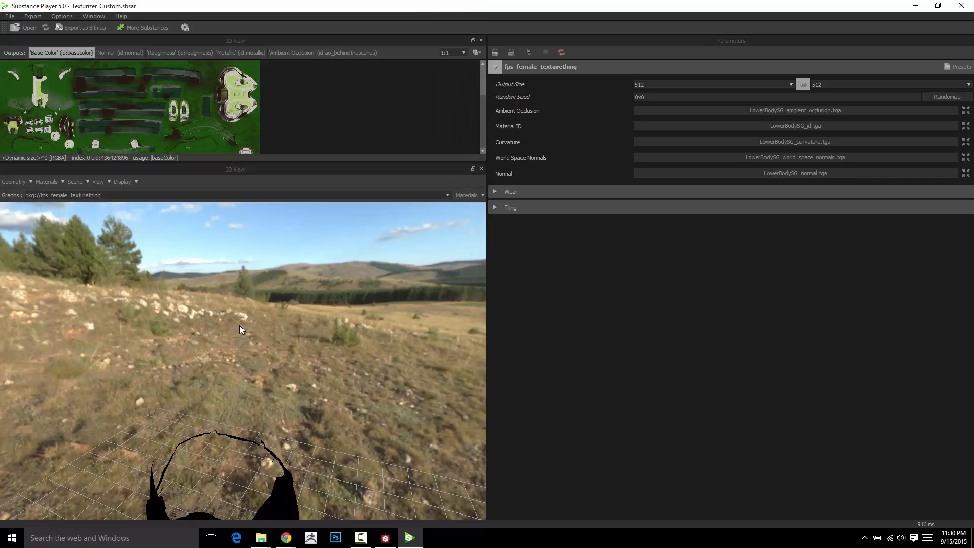
pyautogui.moveTo(269, 421); pyautogui.dragTo(296, 214, button='middle')
pyautogui.scroll(5, 254, 324)
pyautogui.moveTo(254, 324); pyautogui.dragTo(452, 274)
pyautogui.scroll(-5, 331, 316)
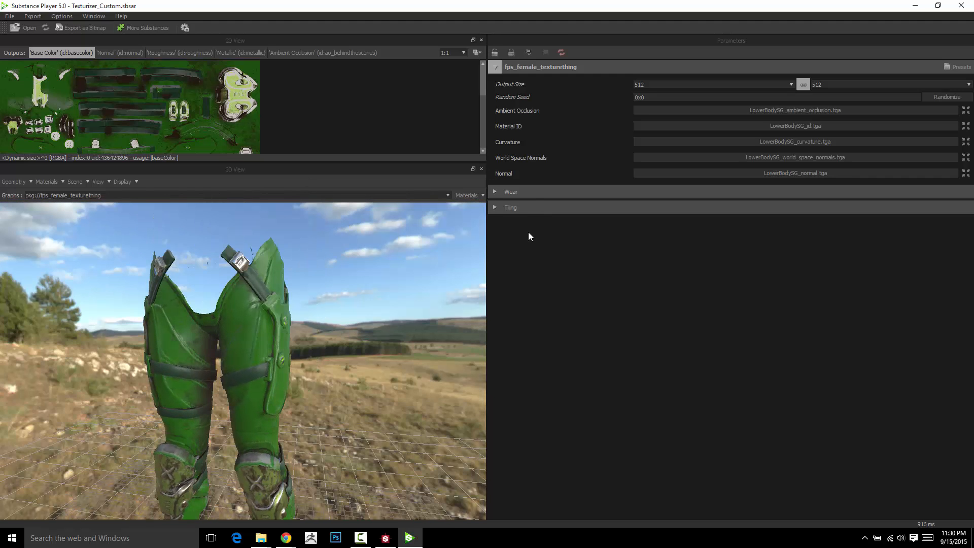
# Expand the Wear and Tiling parameter groups.
pyautogui.click(495, 195)
pyautogui.click(496, 251)
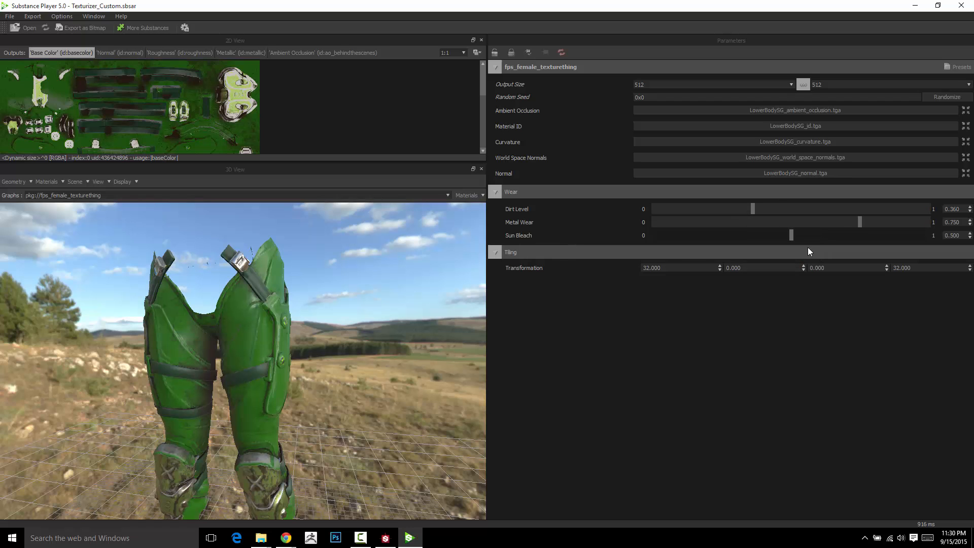
# Set the output size of the fps_female_texturething substance to 2048.
pyautogui.moveTo(315, 324)
pyautogui.mouseDown()
pyautogui.moveTo(300, 309)
pyautogui.moveTo(318, 306)
pyautogui.mouseUp()
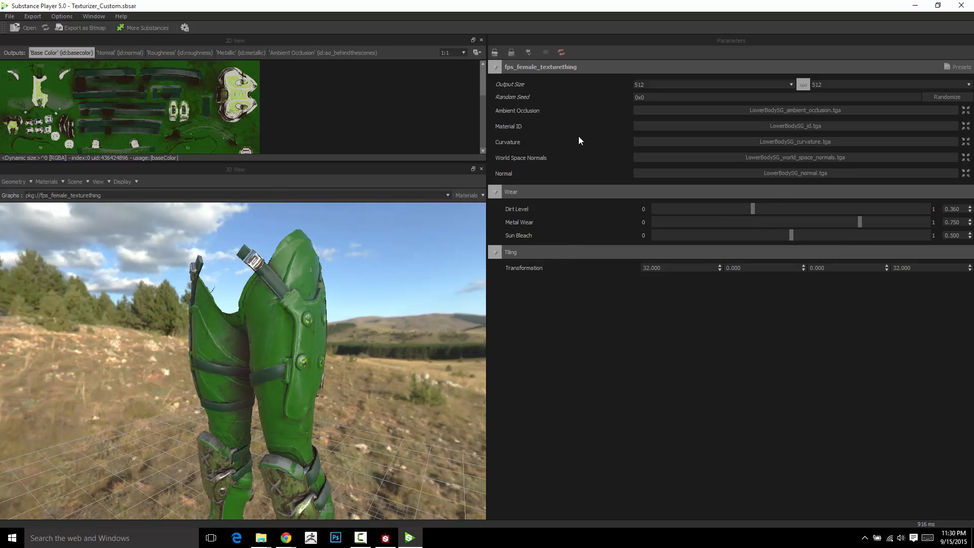
pyautogui.click(790, 85)
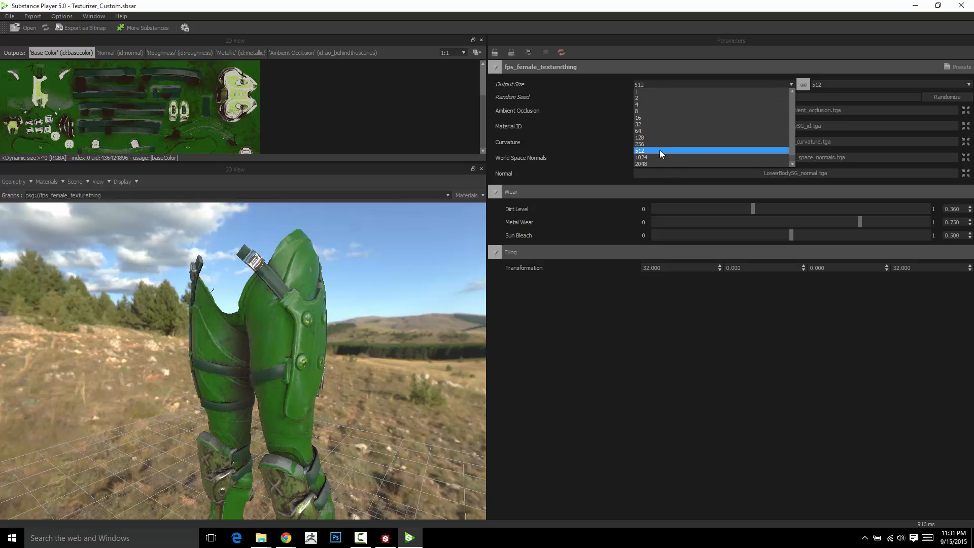
pyautogui.click(654, 164)
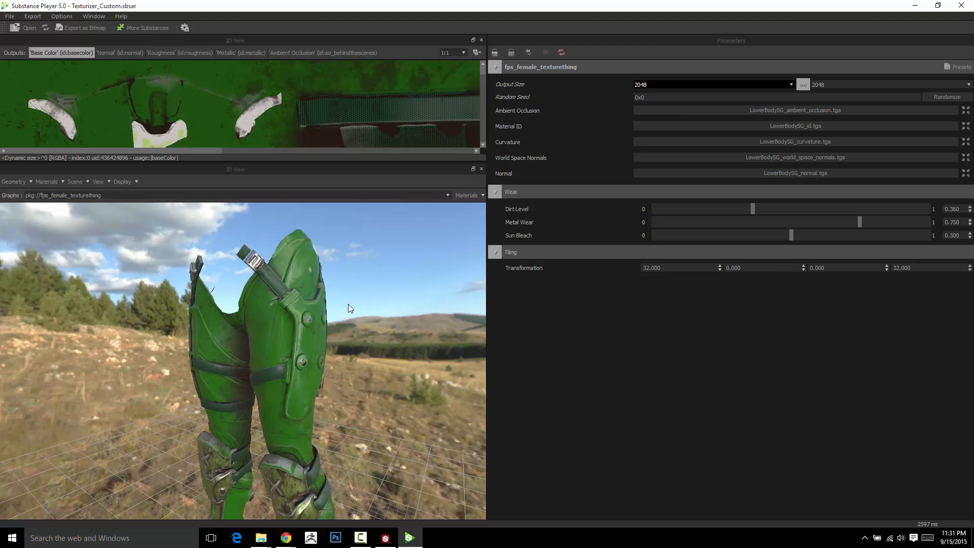
# Examine the textured lower body mesh up close from the hips down to the knee pads and boots.
pyautogui.scroll(6, 294, 297)
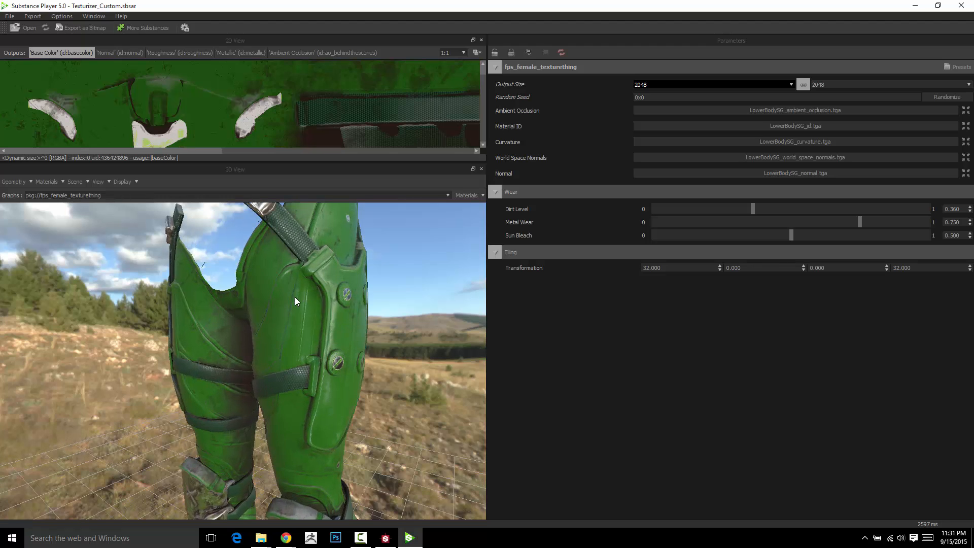
pyautogui.moveTo(295, 297); pyautogui.dragTo(283, 332)
pyautogui.scroll(-3, 283, 332)
pyautogui.moveTo(283, 332); pyautogui.dragTo(280, 260, button='middle')
pyautogui.scroll(-2, 267, 324)
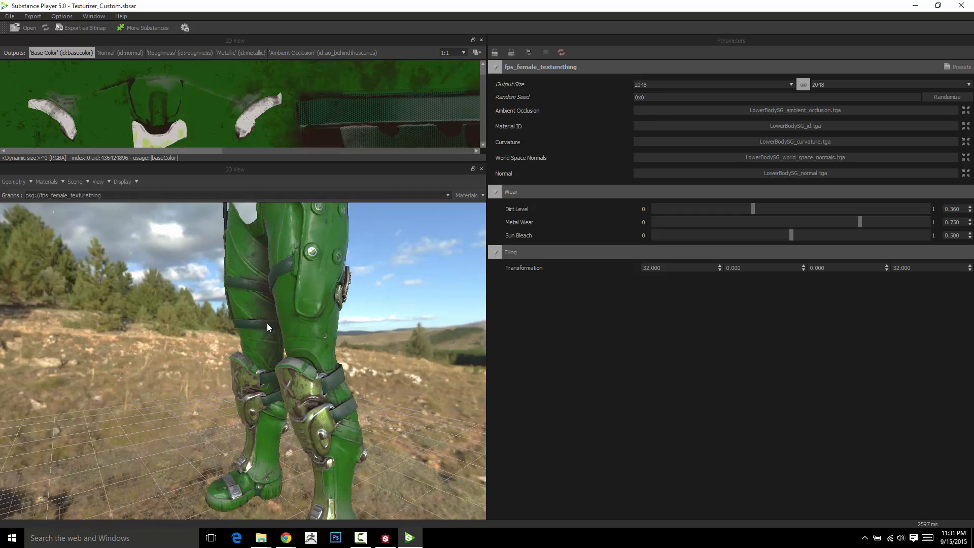
pyautogui.moveTo(267, 323); pyautogui.dragTo(238, 356)
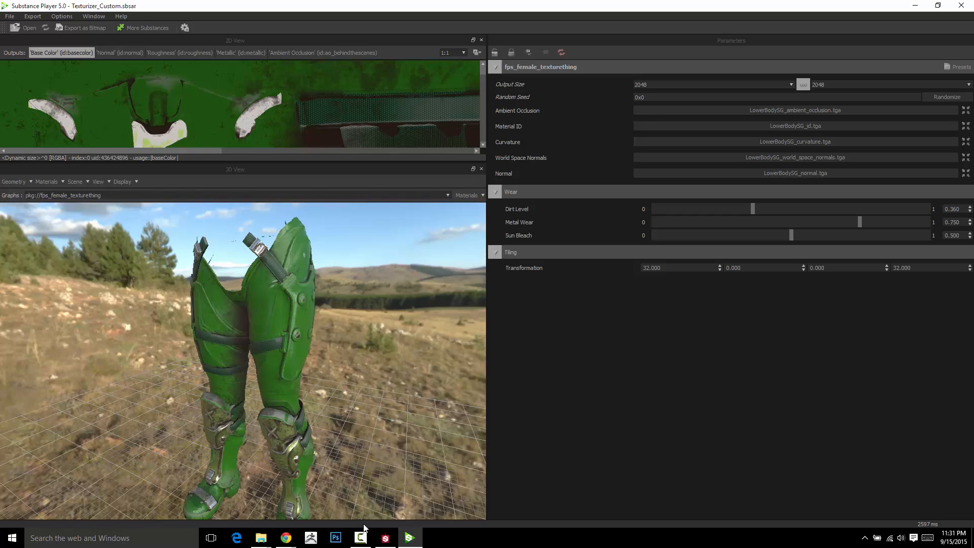
# Switch to Substance Designer and view the parameters of the blue_latex and plastic_base material nodes in the fps_female_texturething graph.
pyautogui.click(385, 538)
pyautogui.click(409, 538)
pyautogui.click(386, 538)
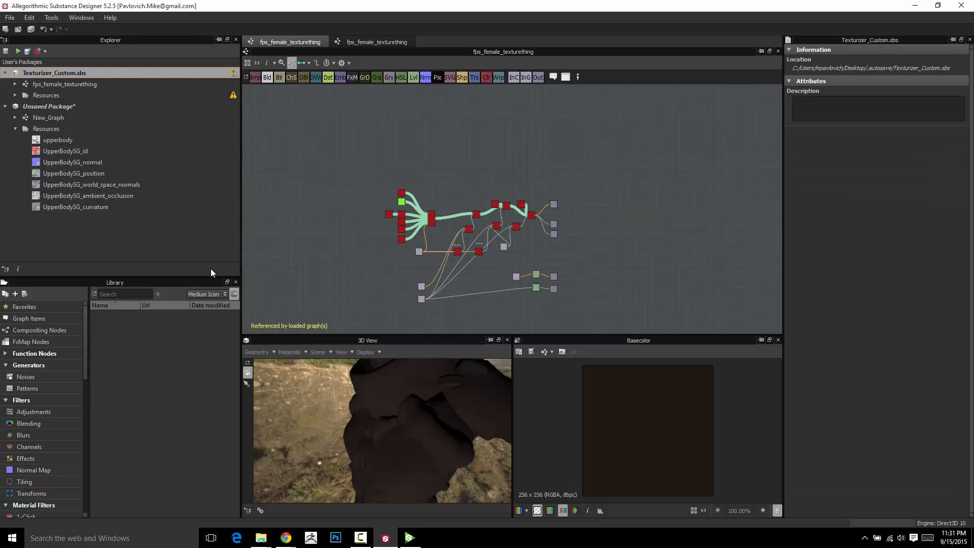
pyautogui.press('F10')
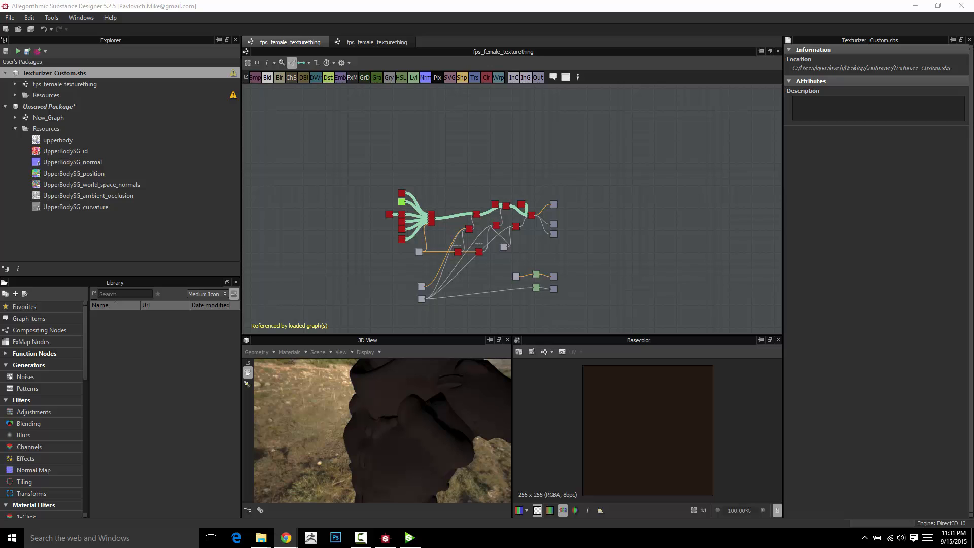
pyautogui.moveTo(84, 319); pyautogui.dragTo(89, 352)
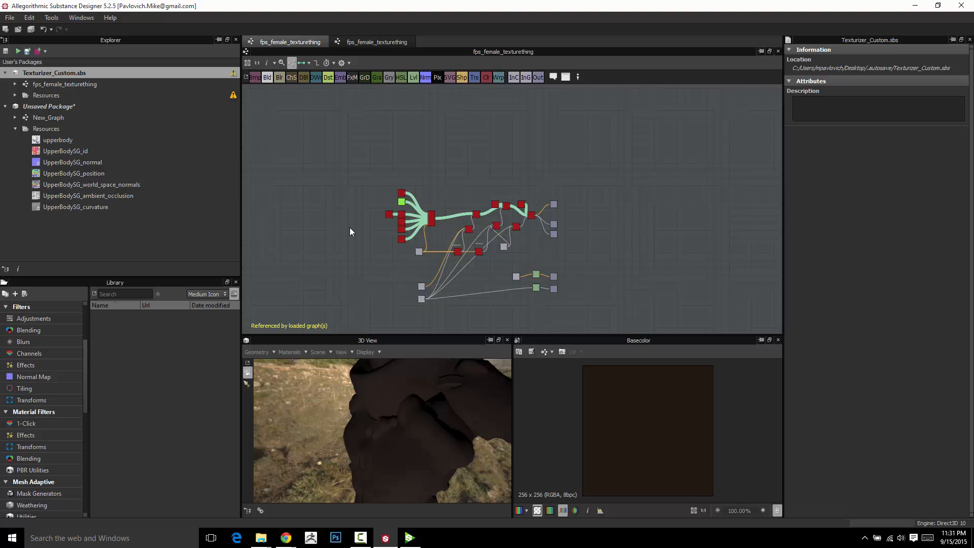
pyautogui.scroll(5, 391, 221)
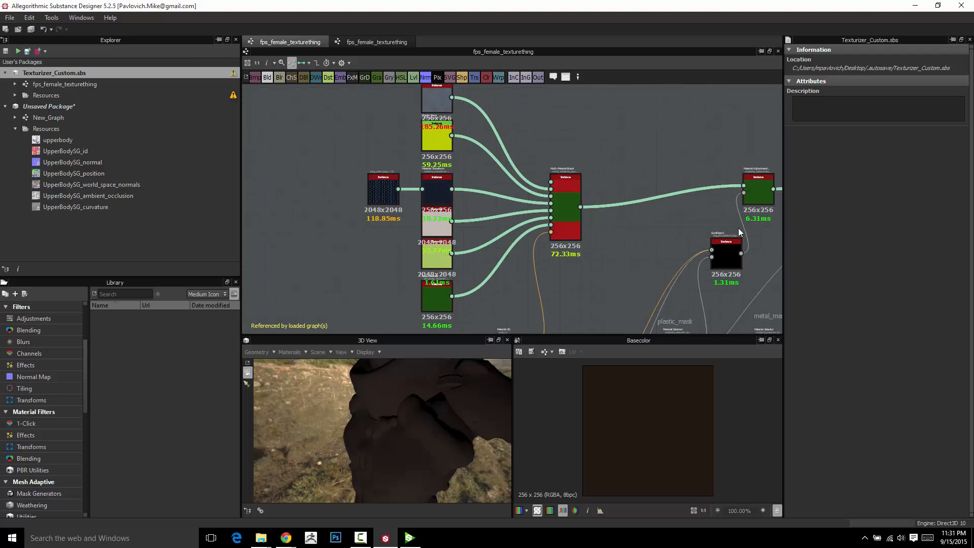
pyautogui.click(393, 194)
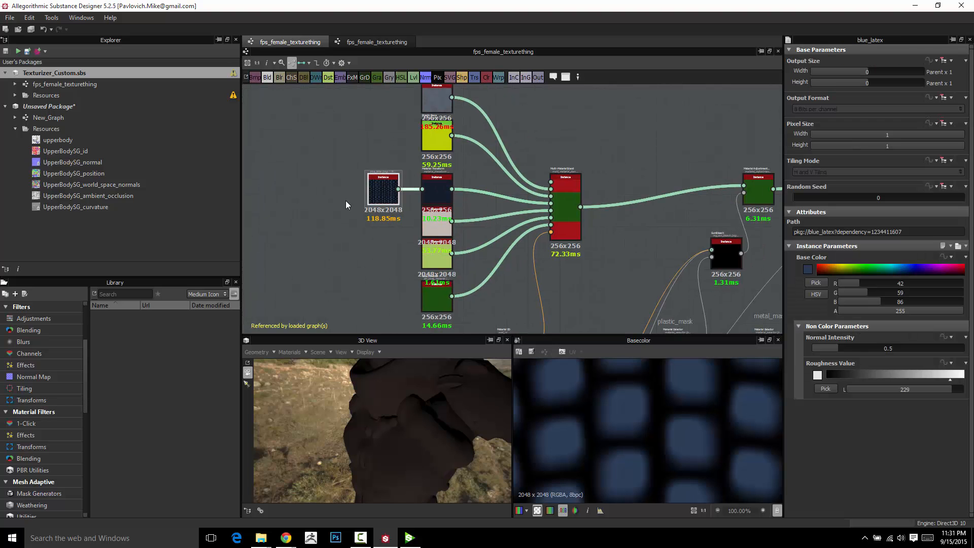
pyautogui.click(434, 139)
pyautogui.scroll(-4, 826, 332)
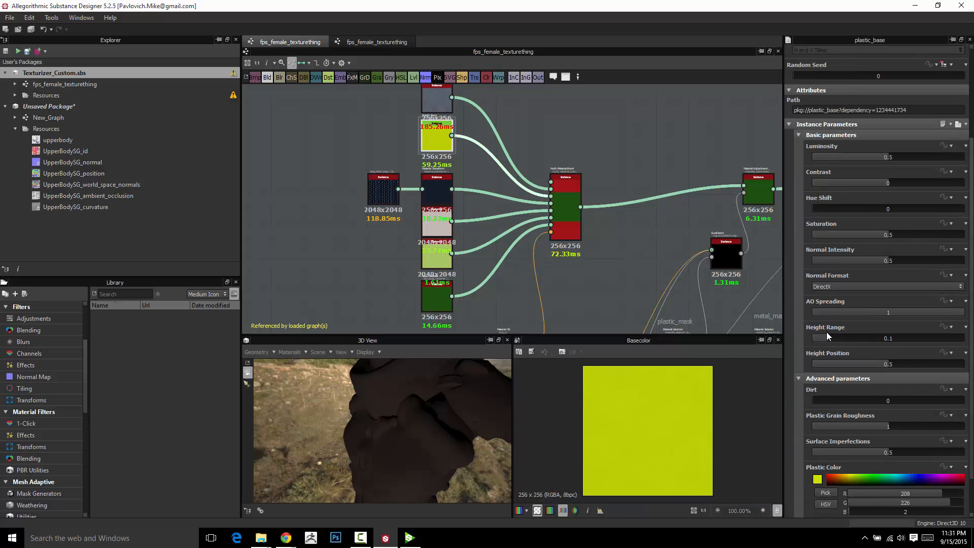
pyautogui.scroll(5, 827, 332)
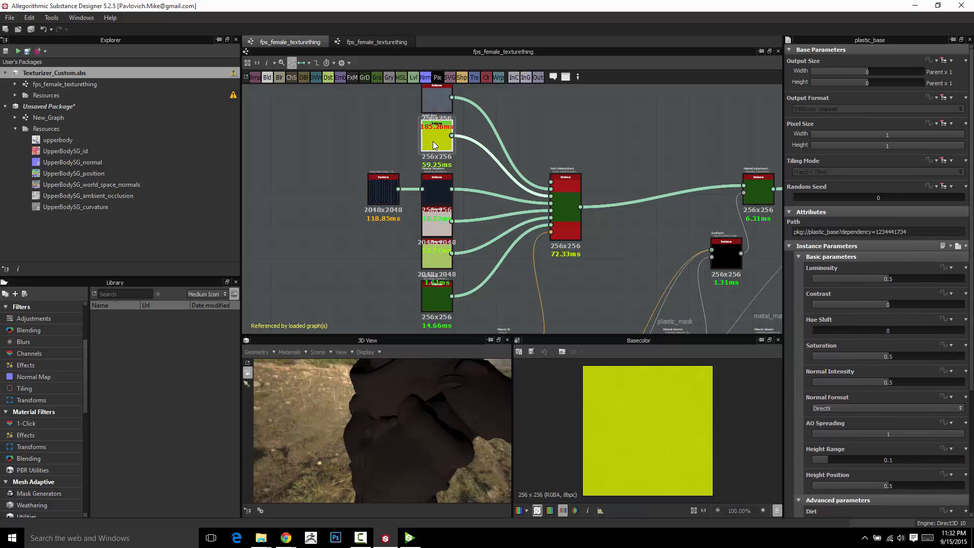
# Open the plastic_base node's referenced package and select its plastic_base graph to show the attributes.
pyautogui.rightClick(434, 141)
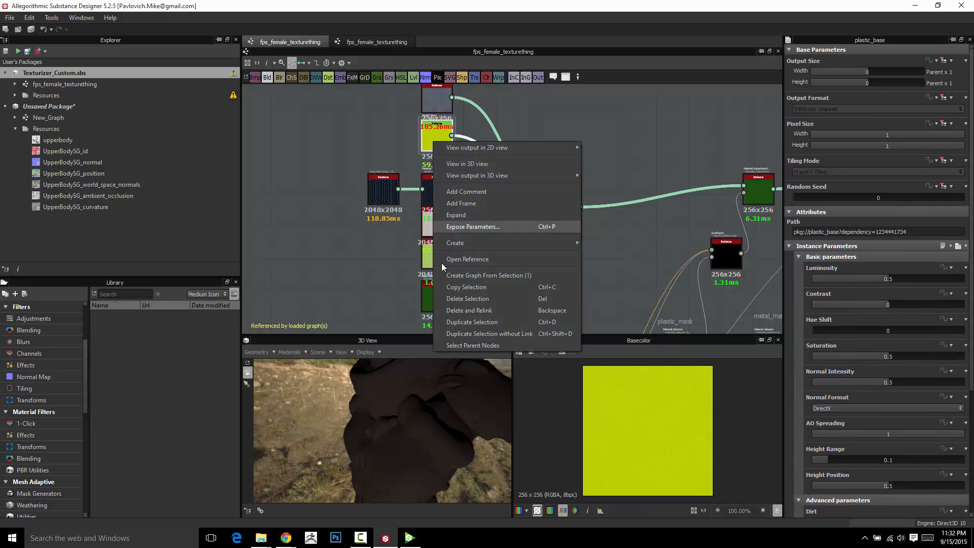
pyautogui.click(472, 259)
pyautogui.click(530, 280)
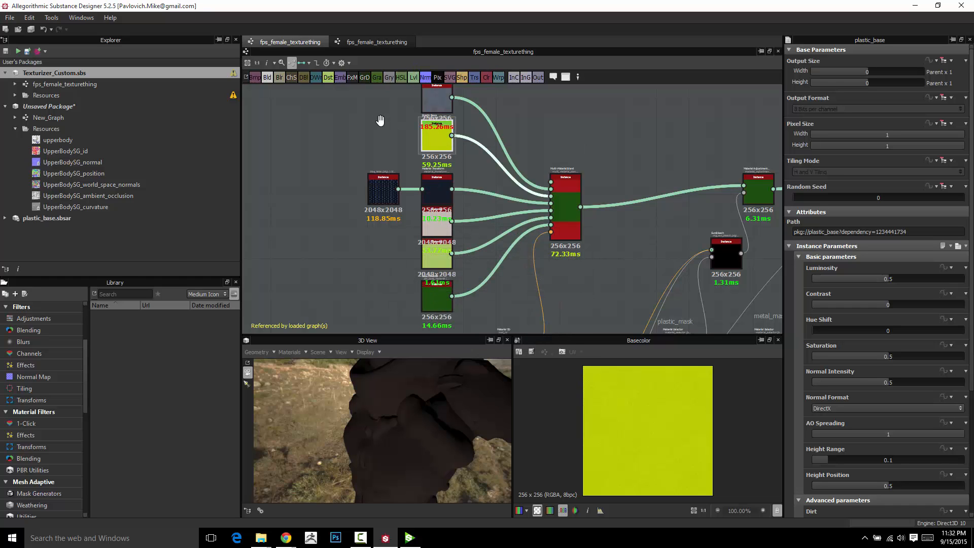
pyautogui.moveTo(380, 121); pyautogui.dragTo(348, 130, button='middle')
pyautogui.click(46, 218)
pyautogui.click(5, 217)
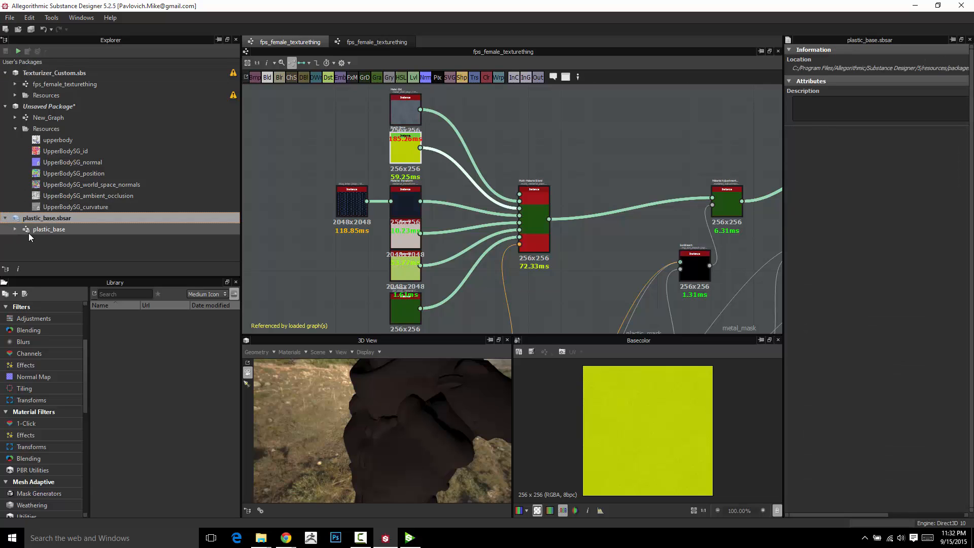
pyautogui.click(40, 230)
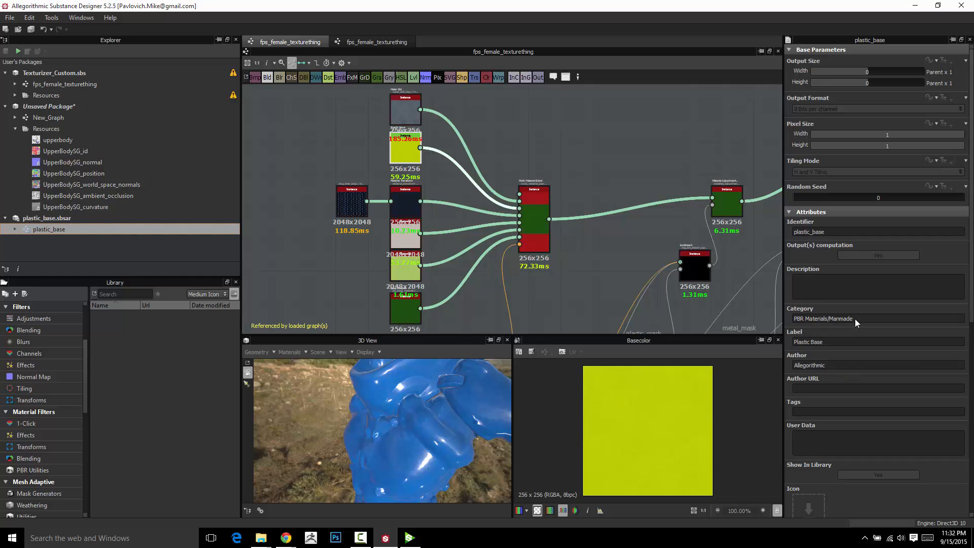
# Show the PBR Materials category in the library and widen the library and its category list.
pyautogui.scroll(-10, 84, 427)
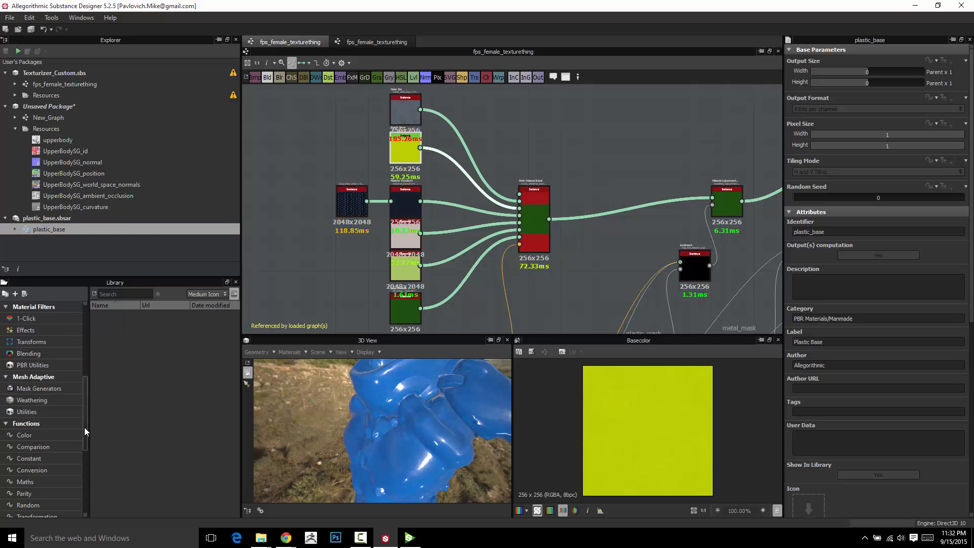
pyautogui.click(27, 389)
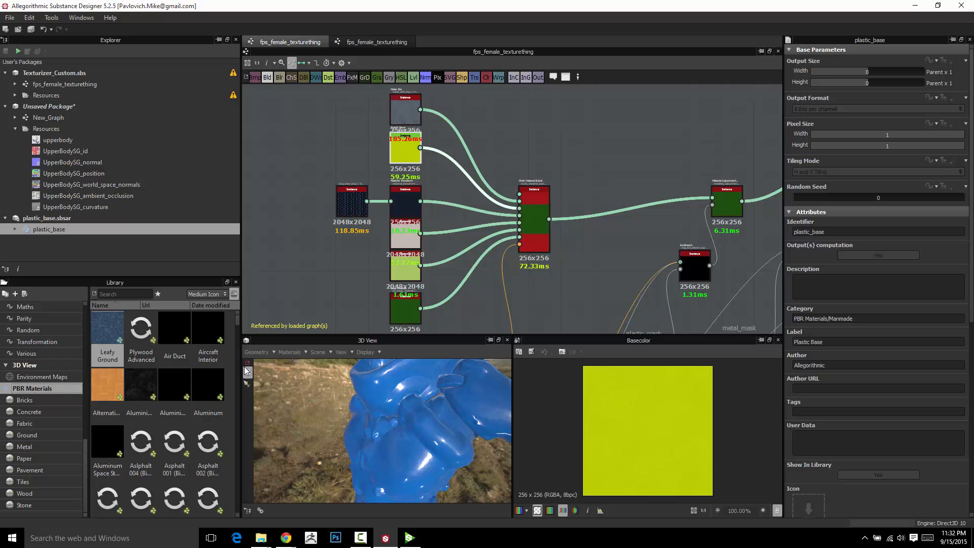
pyautogui.moveTo(241, 364); pyautogui.dragTo(297, 364)
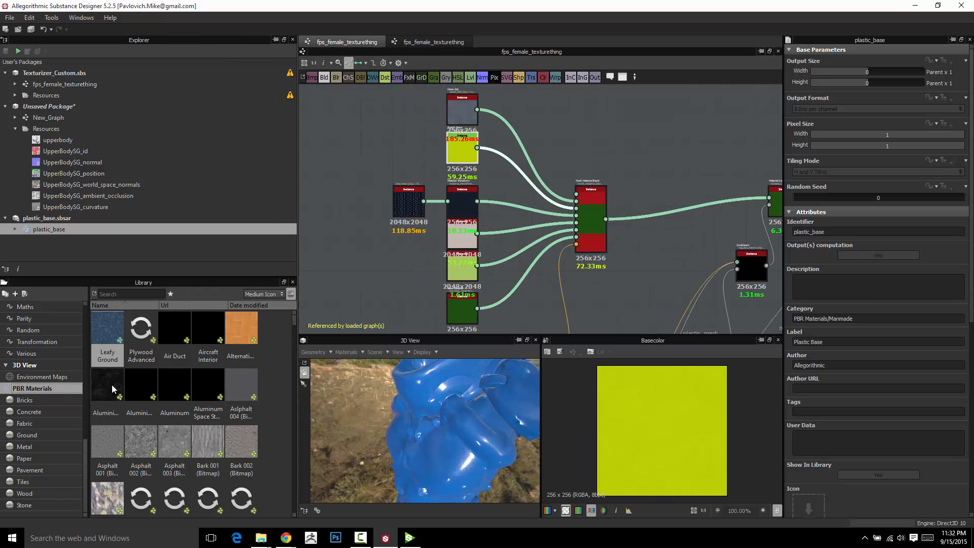
pyautogui.moveTo(87, 387); pyautogui.dragTo(121, 390)
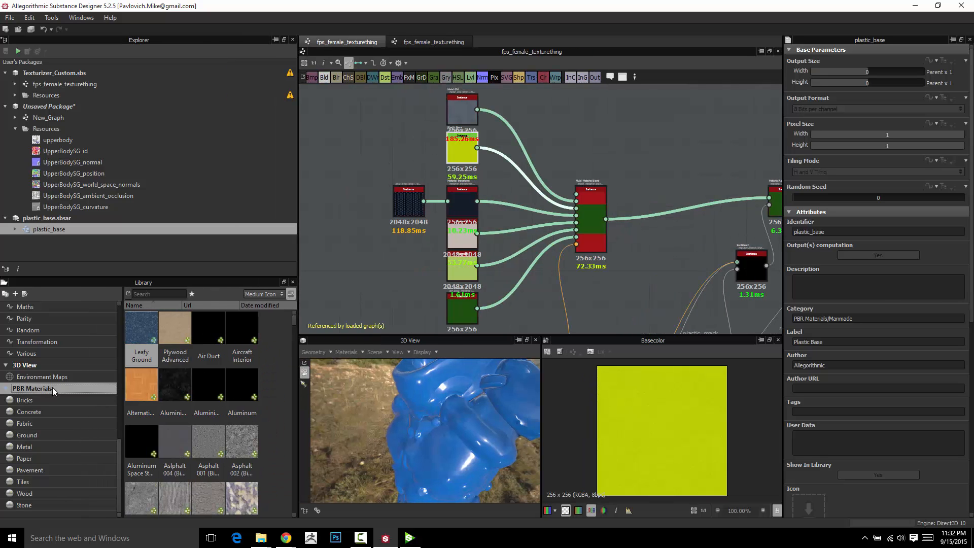
# Open the filter settings for PBR Materials and view the filter rules of its Bricks and Pavement subcategories.
pyautogui.scroll(5, 45, 467)
pyautogui.scroll(-5, 45, 467)
pyautogui.rightClick(35, 386)
pyautogui.click(51, 389)
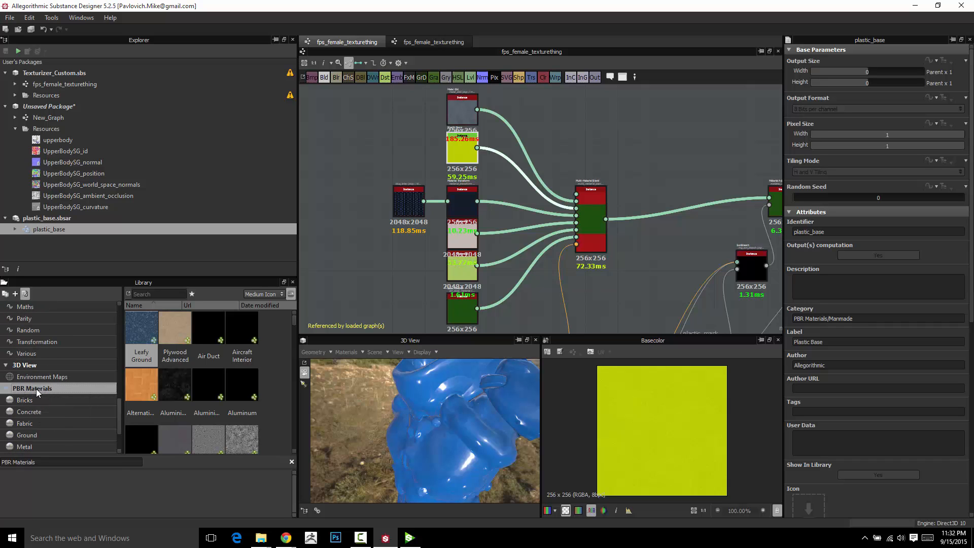
pyautogui.click(62, 400)
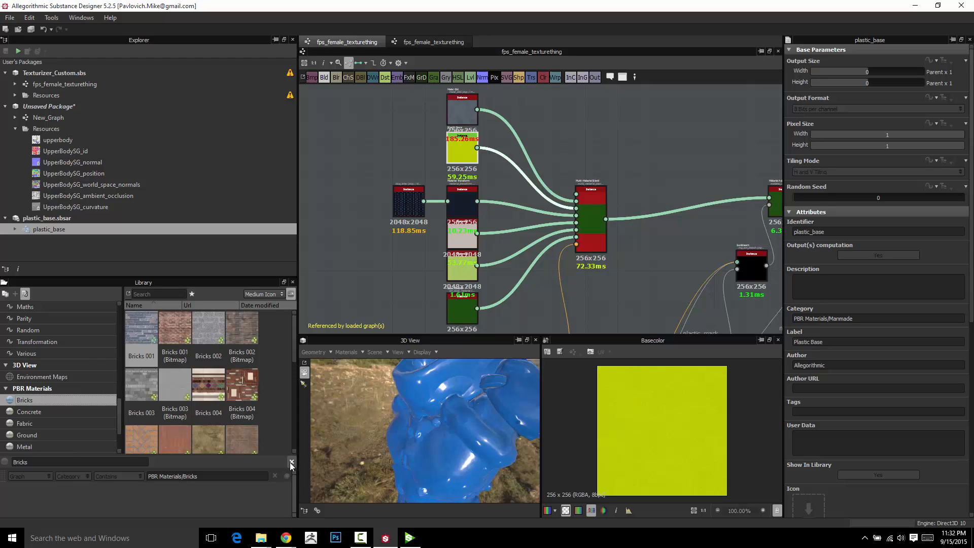
pyautogui.click(32, 389)
pyautogui.doubleClick(31, 389)
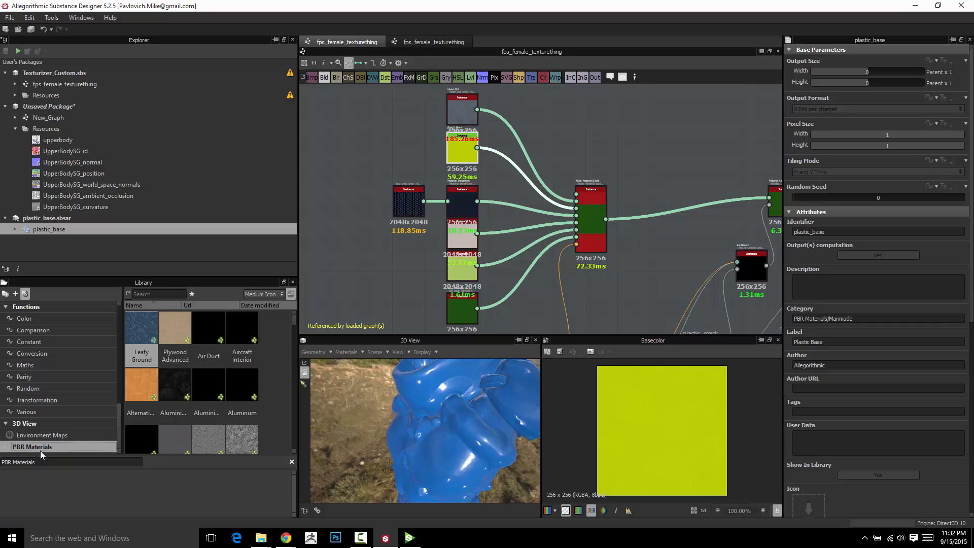
pyautogui.doubleClick(38, 448)
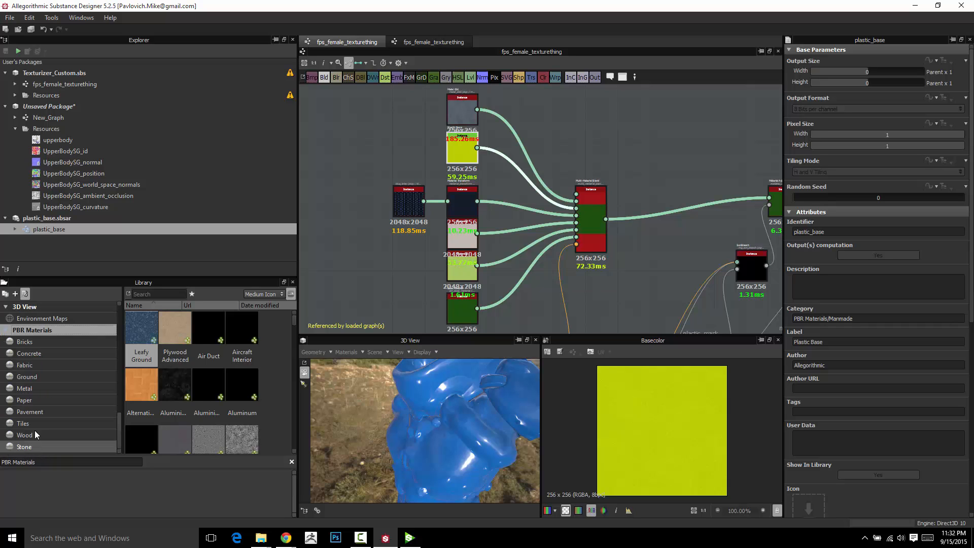
pyautogui.click(36, 412)
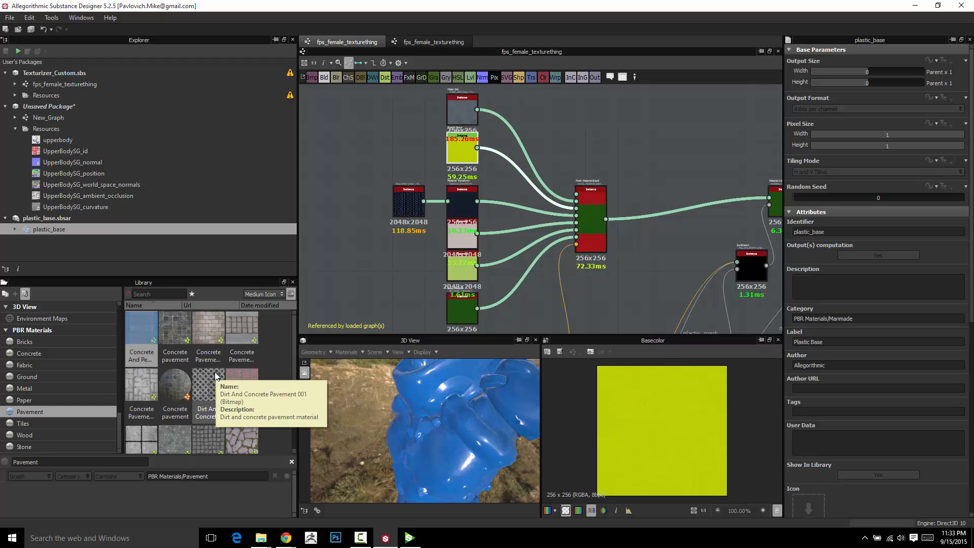
# Check the folder paths added to the library in the project preferences, leaving the settings as they are.
pyautogui.click(59, 19)
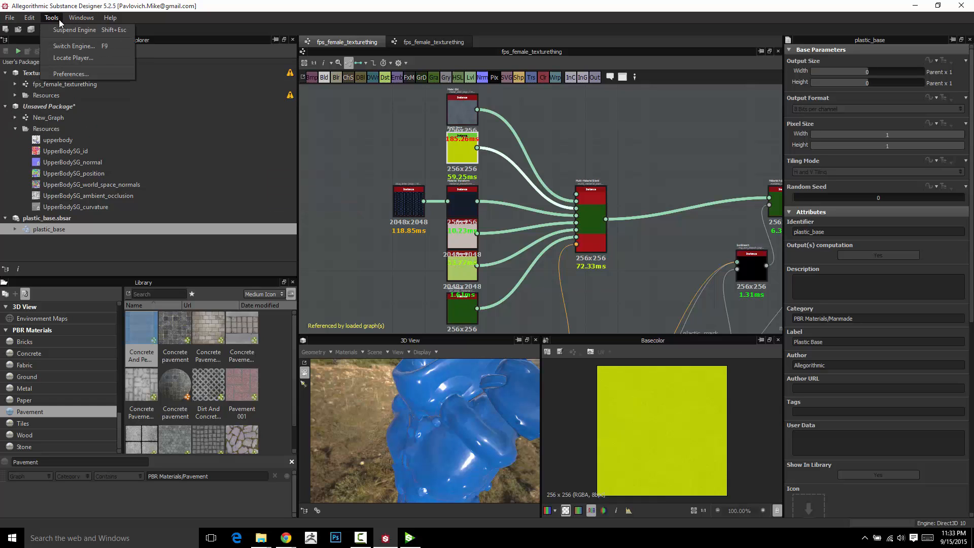
pyautogui.click(76, 68)
pyautogui.scroll(-1, 434, 309)
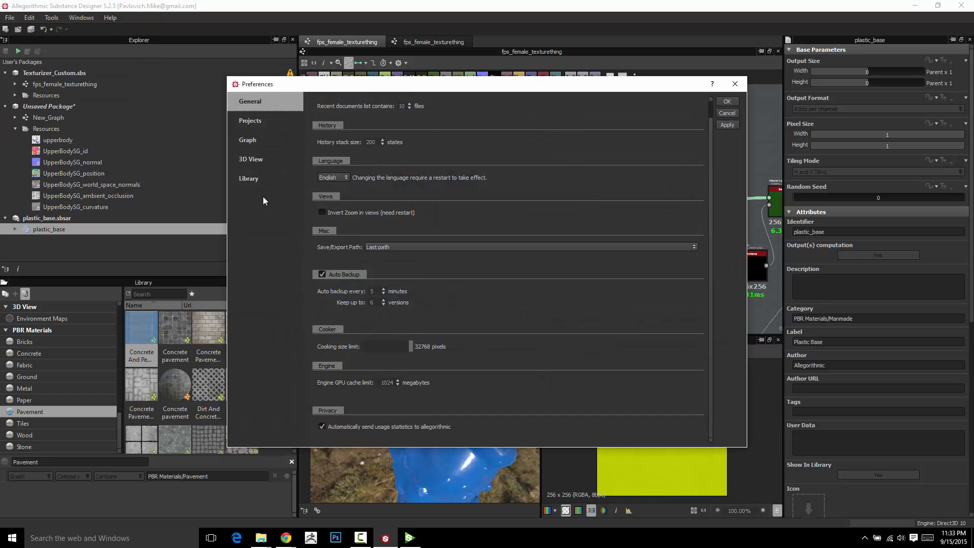
pyautogui.click(256, 178)
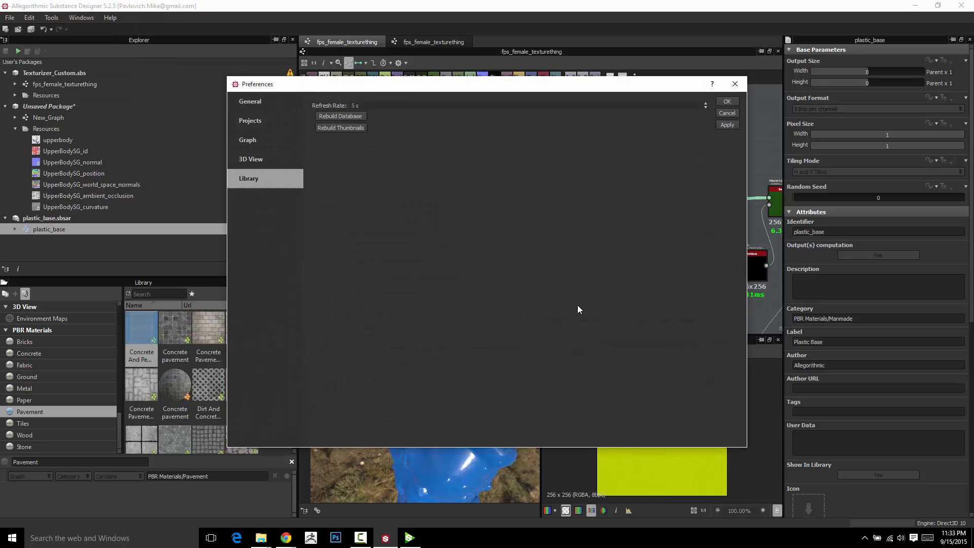
pyautogui.click(260, 122)
pyautogui.scroll(-5, 563, 309)
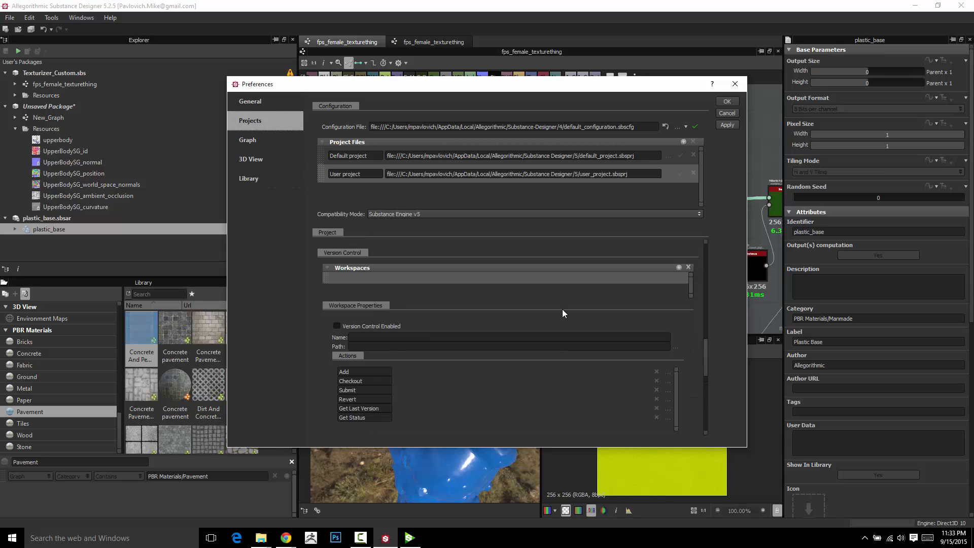
pyautogui.scroll(5, 476, 321)
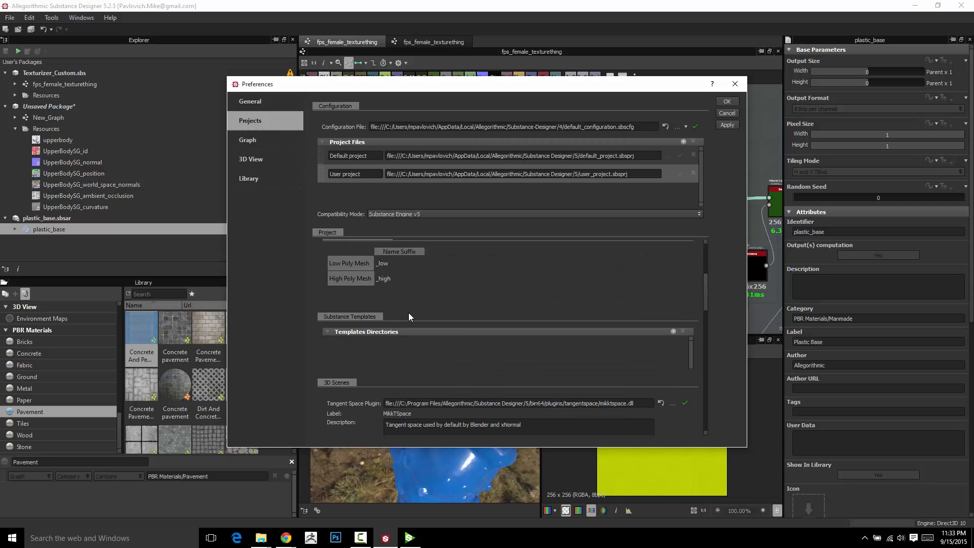
pyautogui.scroll(-5, 535, 355)
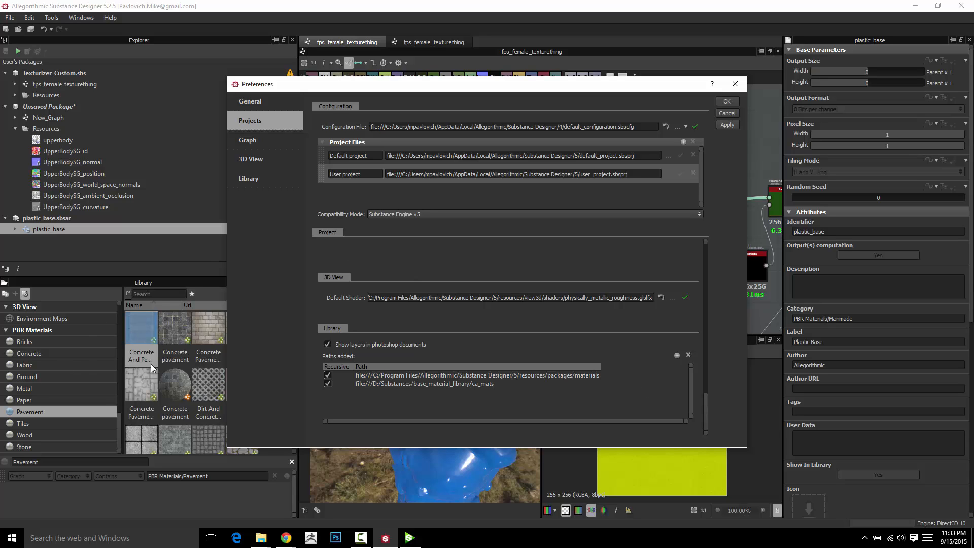
pyautogui.click(735, 84)
pyautogui.scroll(-3, 549, 216)
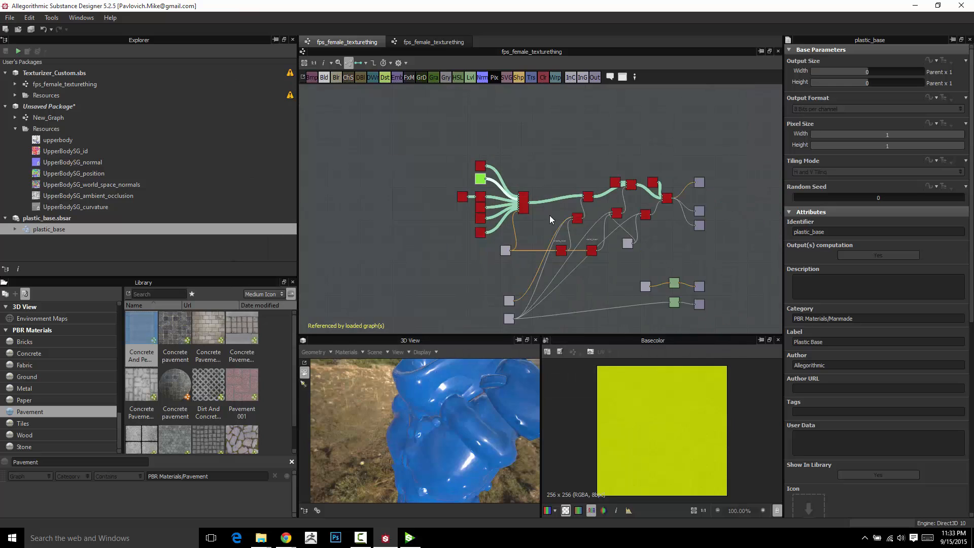
pyautogui.scroll(3, 601, 178)
pyautogui.scroll(-2, 469, 122)
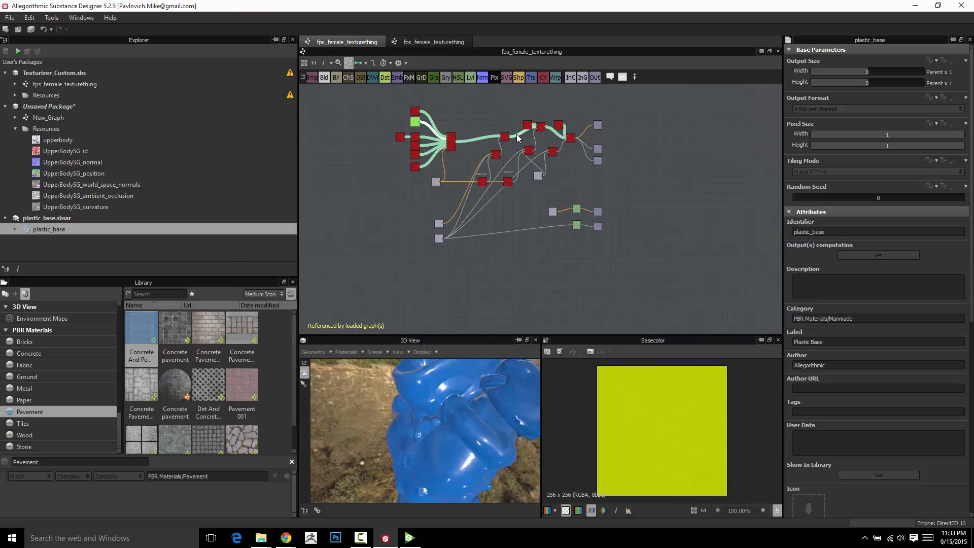
pyautogui.scroll(3, 461, 129)
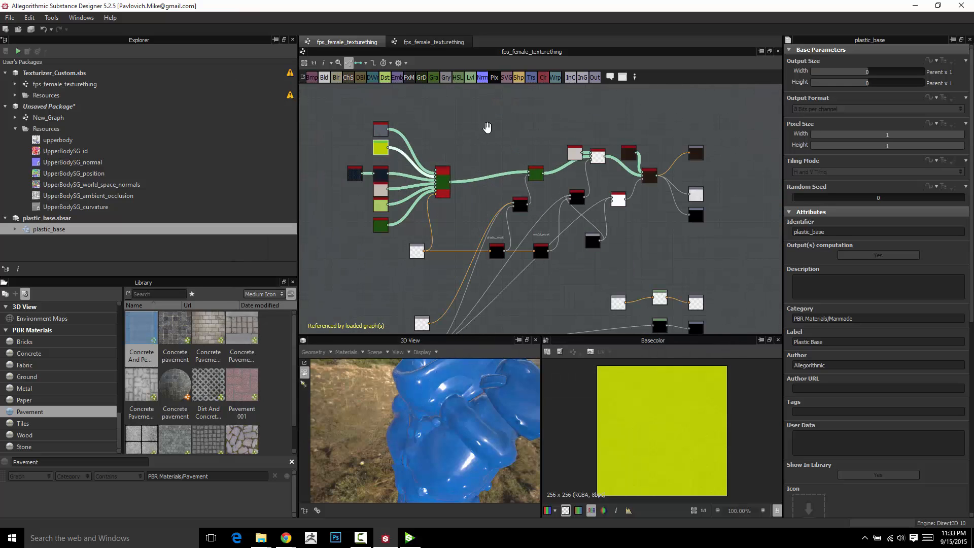
pyautogui.scroll(-1, 443, 117)
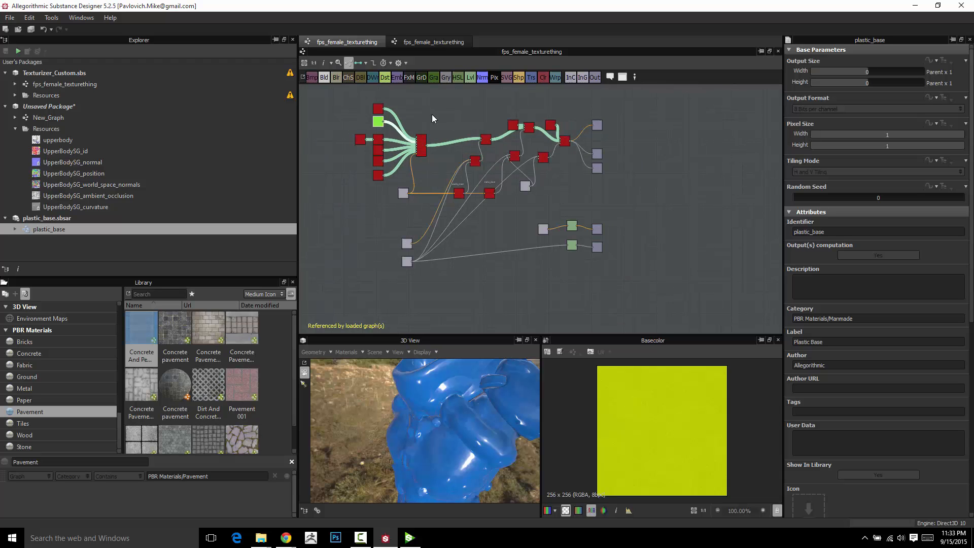
pyautogui.moveTo(438, 113); pyautogui.dragTo(446, 133, button='middle')
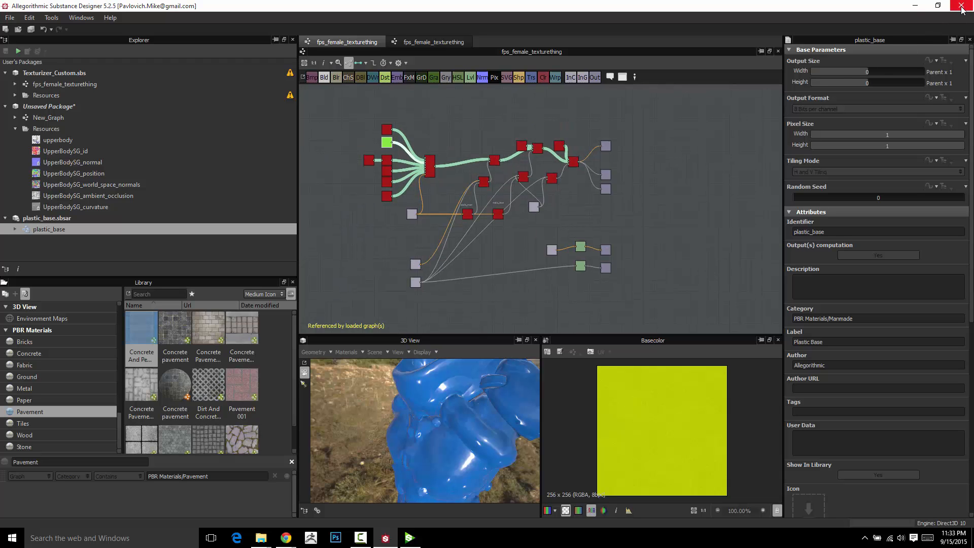